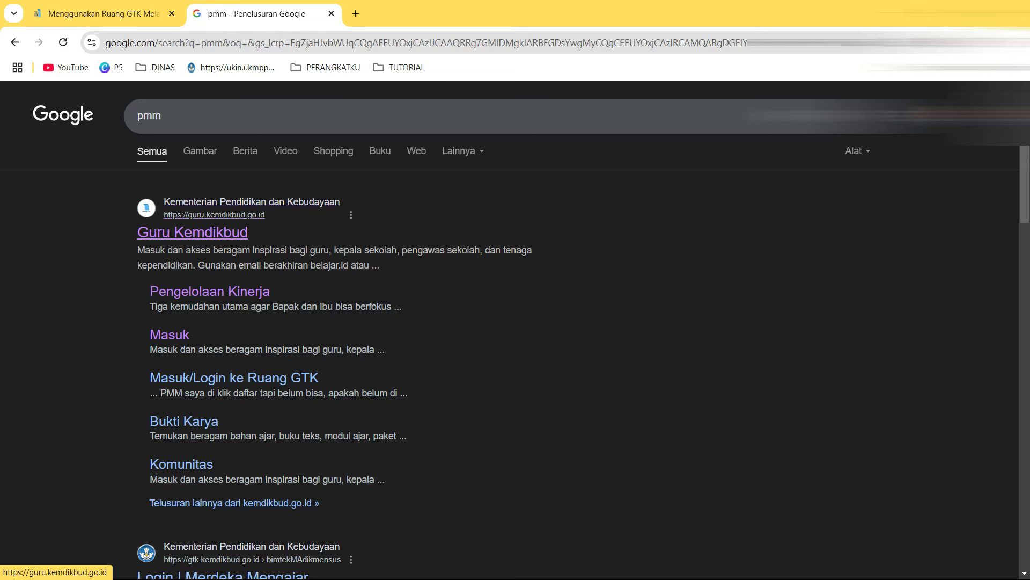
- Open the Guru Kemdikbud site from the search results and go to its Pengelolaan Kinerja service
{"action": "left_click", "coordinate": [225, 208]}
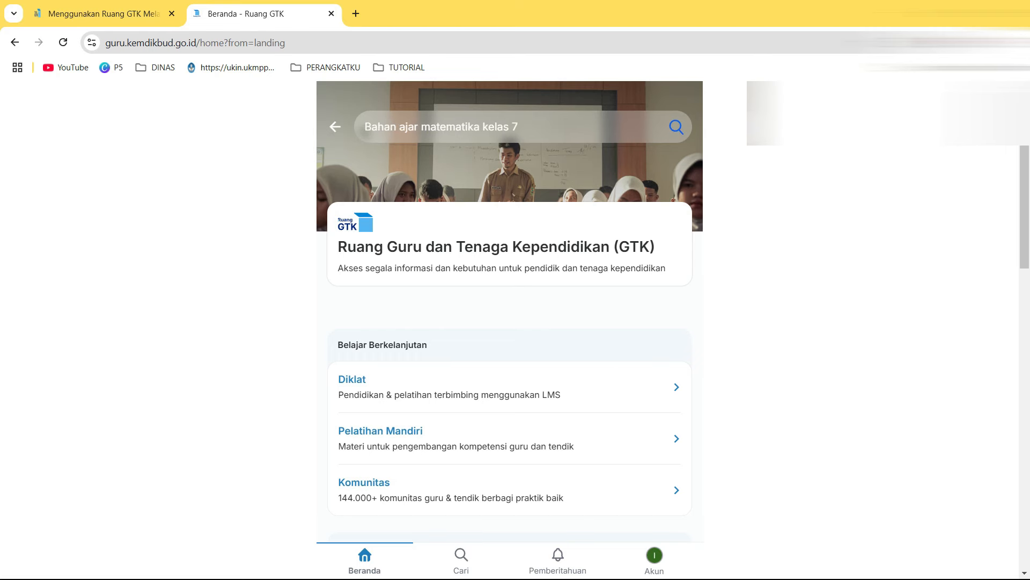
{"action": "scroll", "coordinate": [510, 322], "scroll_direction": "down", "scroll_amount": 4}
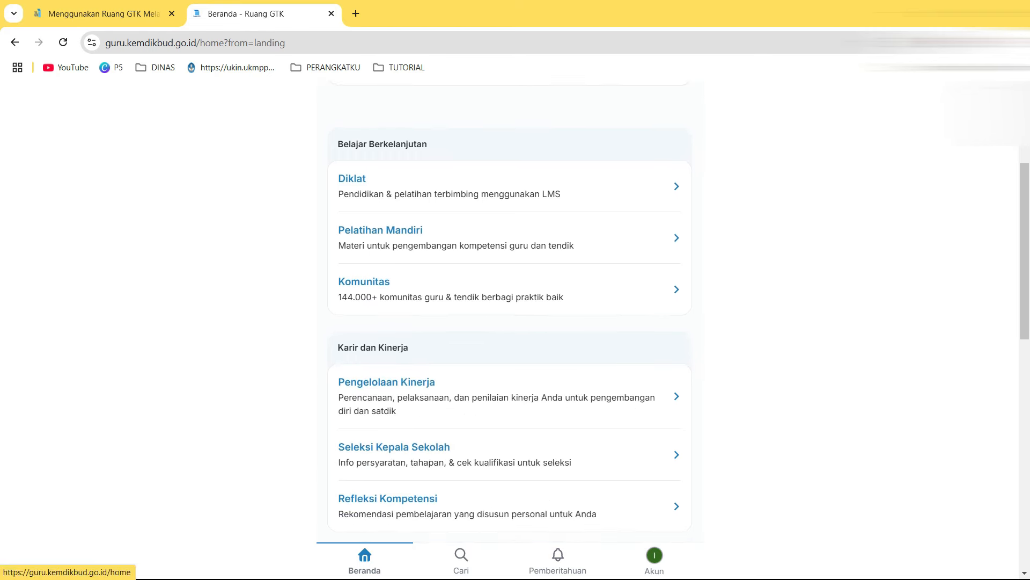
{"action": "scroll", "coordinate": [510, 309], "scroll_direction": "down", "scroll_amount": 3}
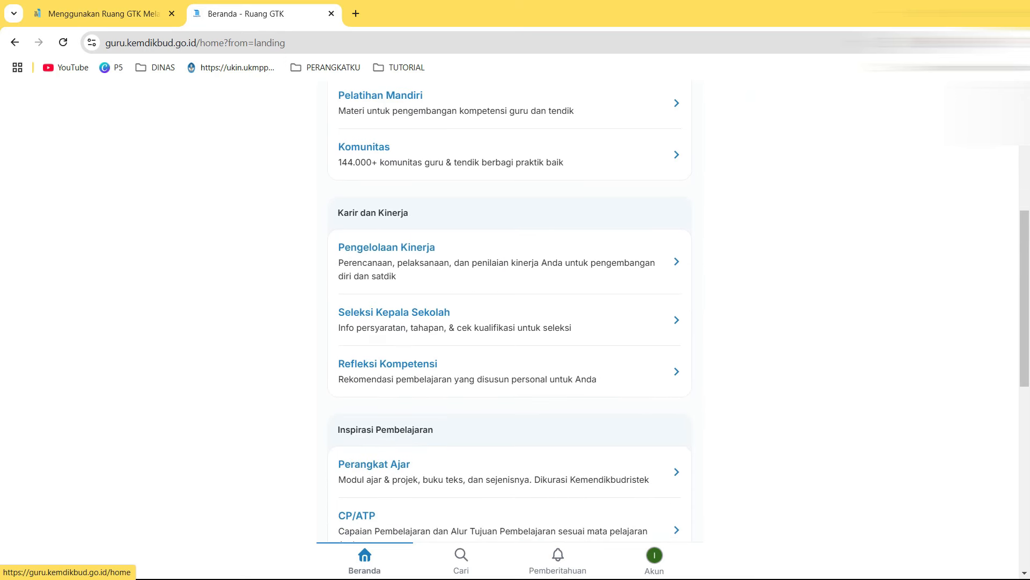
{"action": "left_click", "coordinate": [387, 248]}
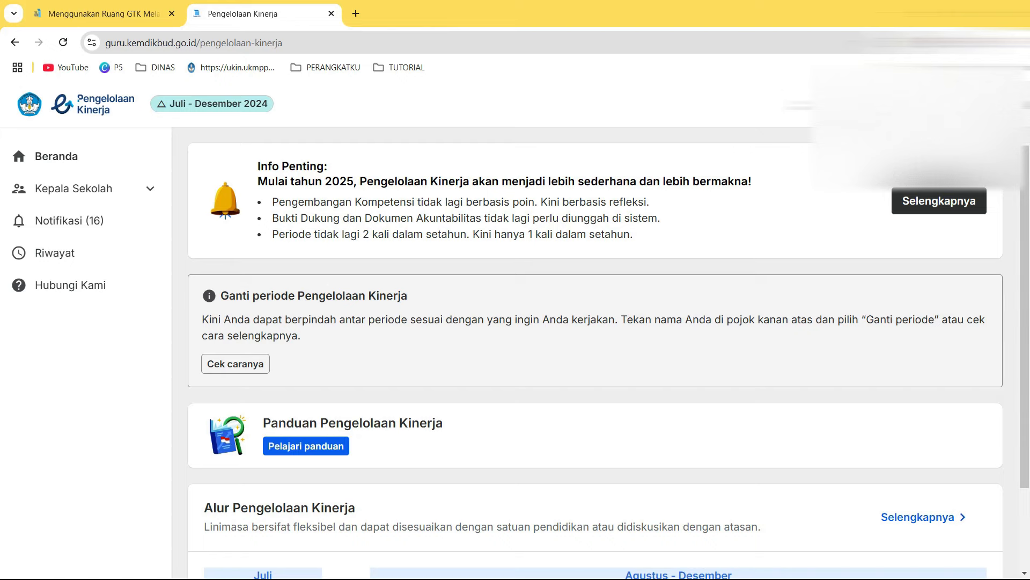
- Change the Pengelolaan Kinerja period to Januari - Desember 2025
{"action": "left_click", "coordinate": [946, 104]}
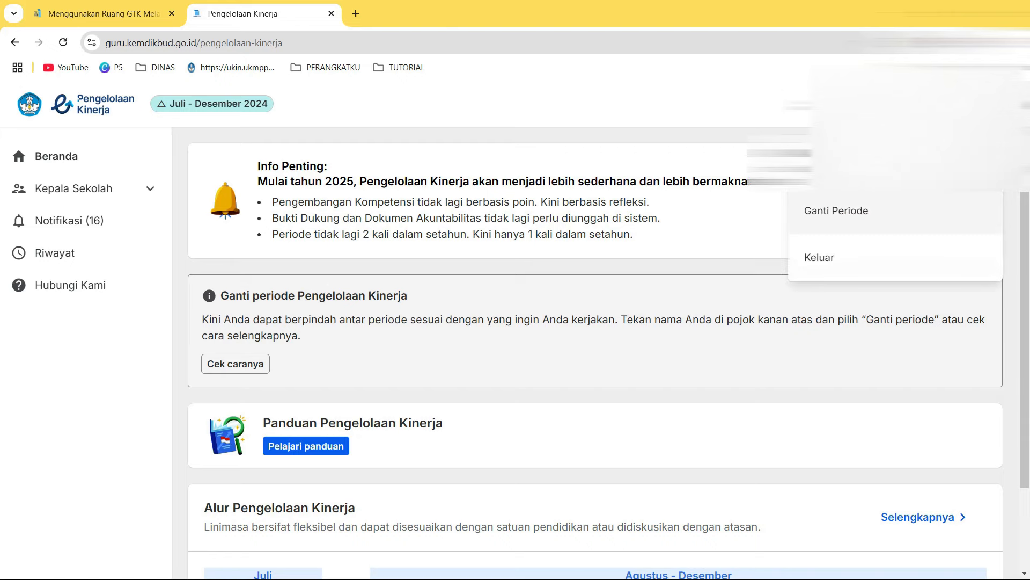
{"action": "left_click", "coordinate": [836, 210]}
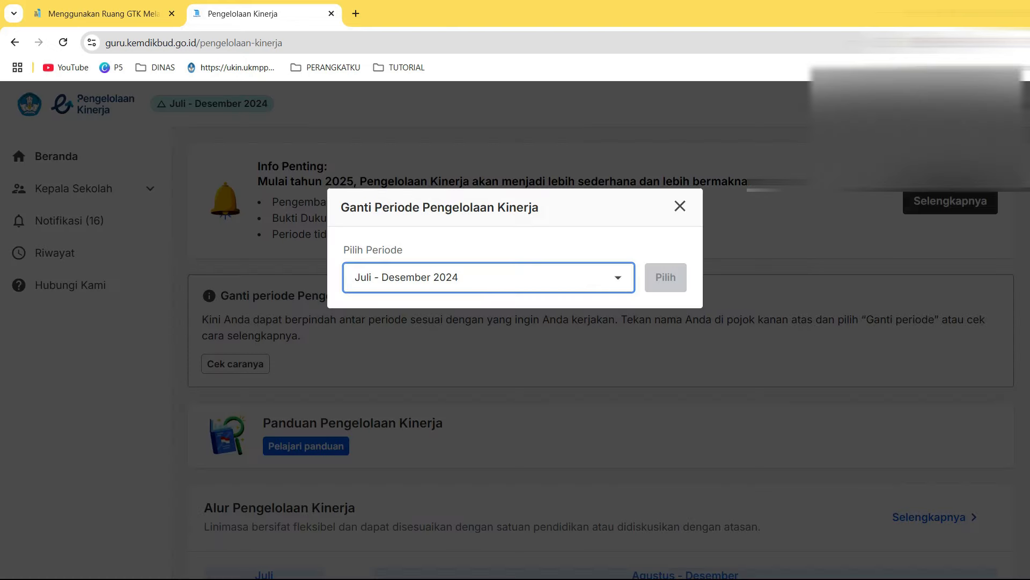
{"action": "left_click", "coordinate": [618, 277]}
{"action": "left_click", "coordinate": [421, 375]}
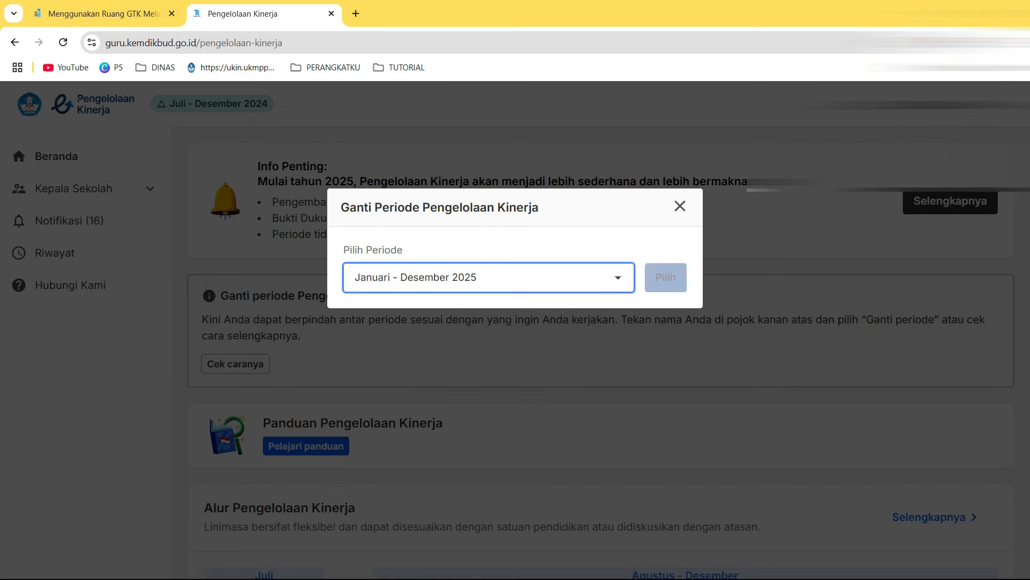
{"action": "left_click", "coordinate": [665, 277]}
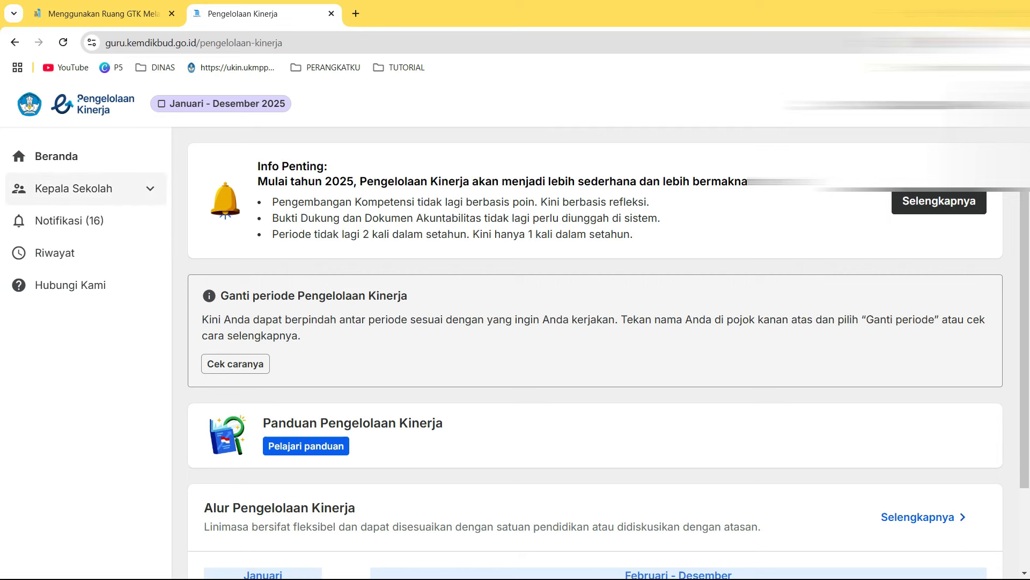
- Open the Kepala Sekolah section as Pegawai and start the Perencanaan Kinerja Kepala Sekolah
{"action": "left_click", "coordinate": [81, 189]}
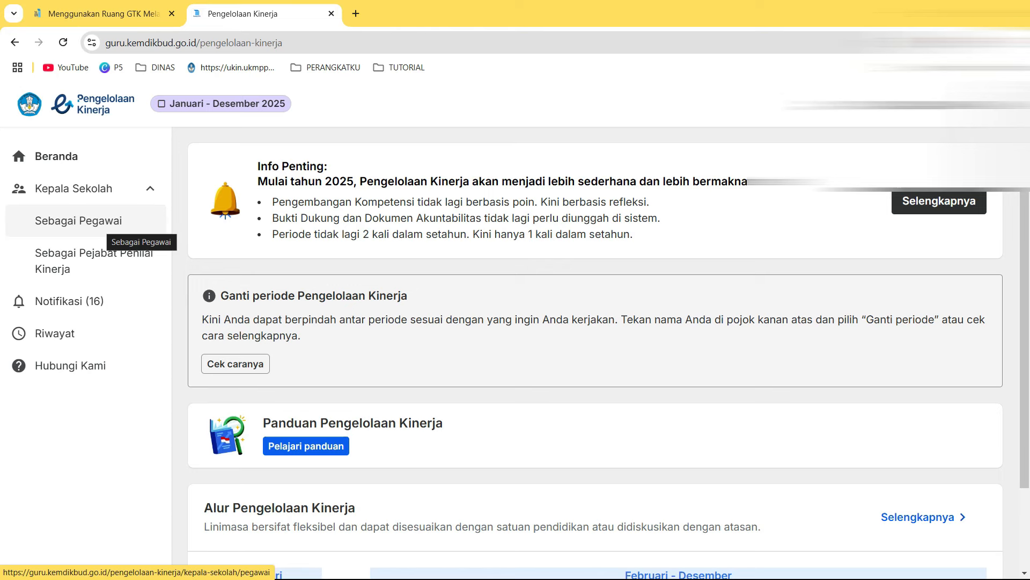
{"action": "left_click", "coordinate": [106, 222]}
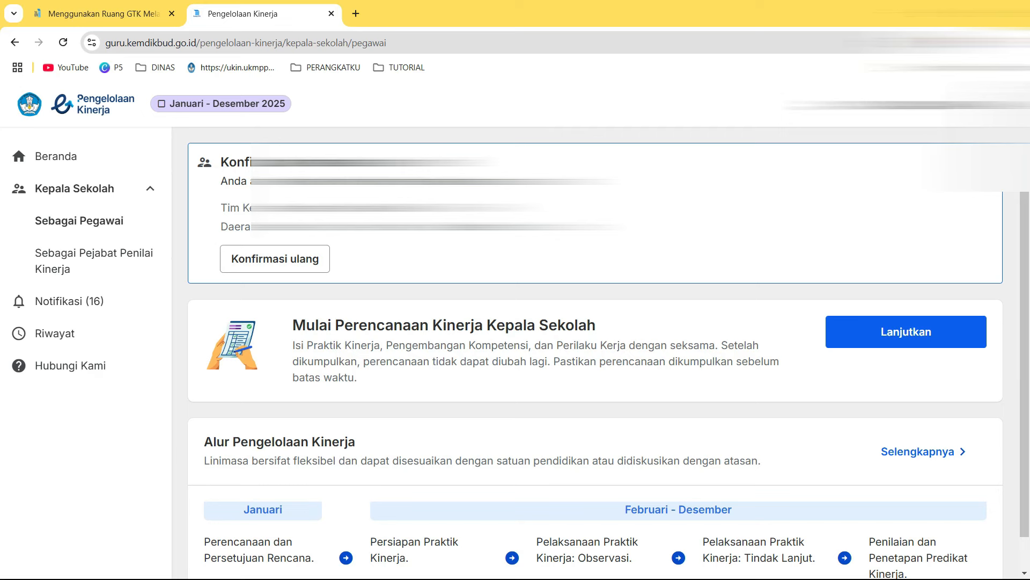
{"action": "scroll", "coordinate": [609, 353], "scroll_direction": "down", "scroll_amount": 1}
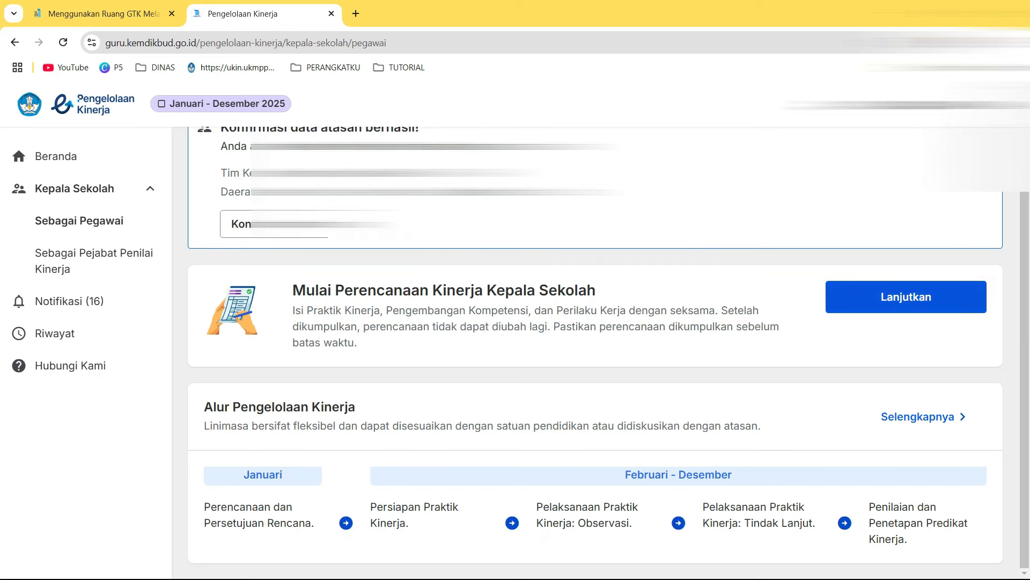
{"action": "left_click", "coordinate": [906, 297]}
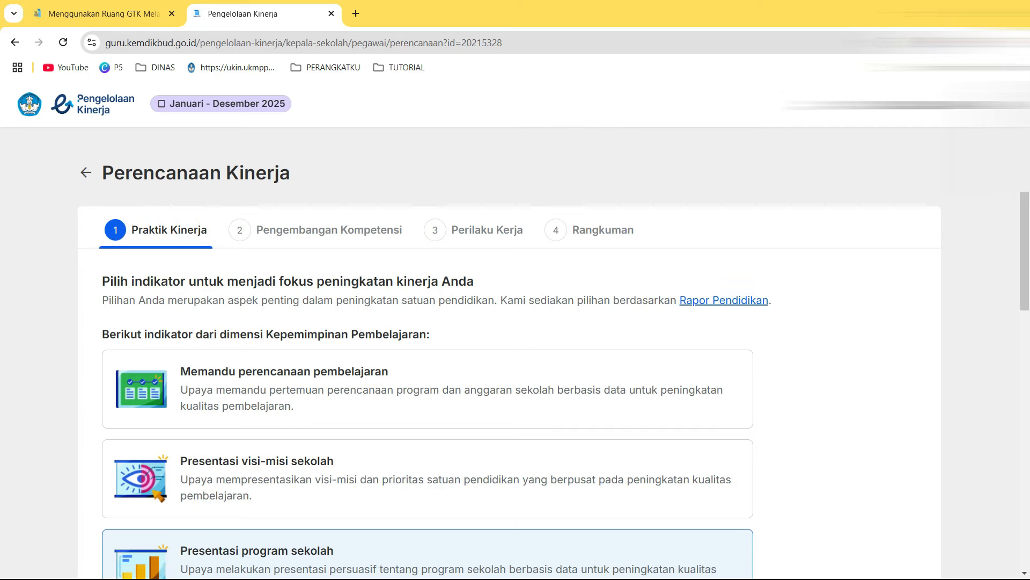
- Review the Praktik Kinerja indicators offered under the Kepemimpinan Pembelajaran dimension
{"action": "scroll", "coordinate": [515, 354], "scroll_direction": "down", "scroll_amount": 4}
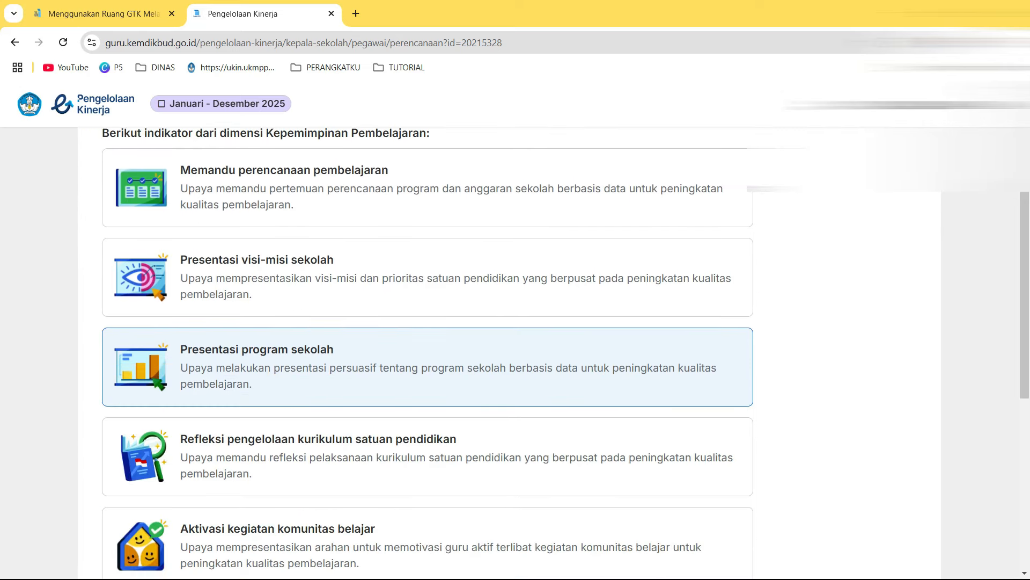
{"action": "scroll", "coordinate": [515, 354], "scroll_direction": "down", "scroll_amount": 2}
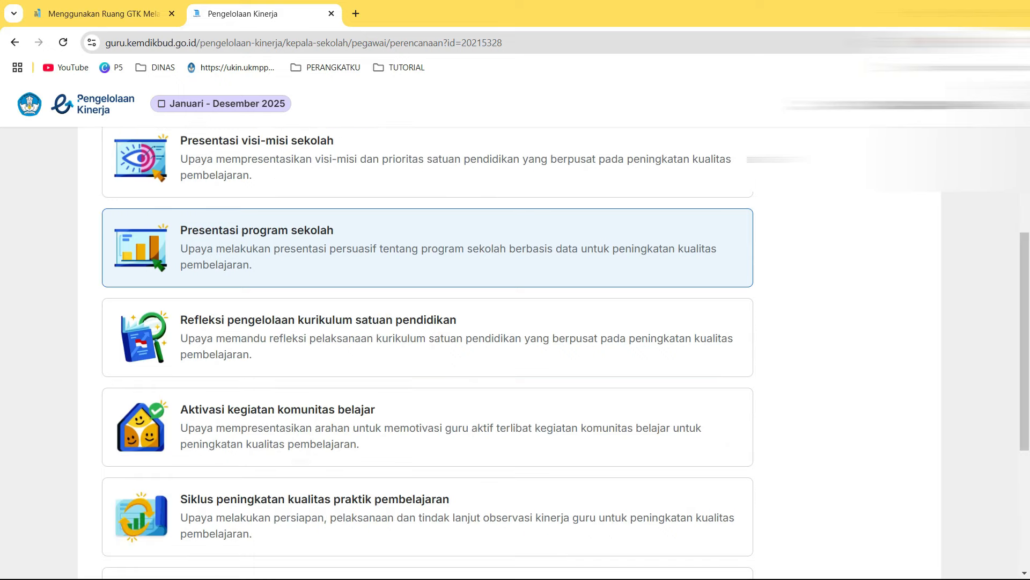
{"action": "scroll", "coordinate": [515, 354], "scroll_direction": "up", "scroll_amount": 5}
{"action": "scroll", "coordinate": [515, 354], "scroll_direction": "down", "scroll_amount": 1}
{"action": "scroll", "coordinate": [516, 355], "scroll_direction": "up", "scroll_amount": 1}
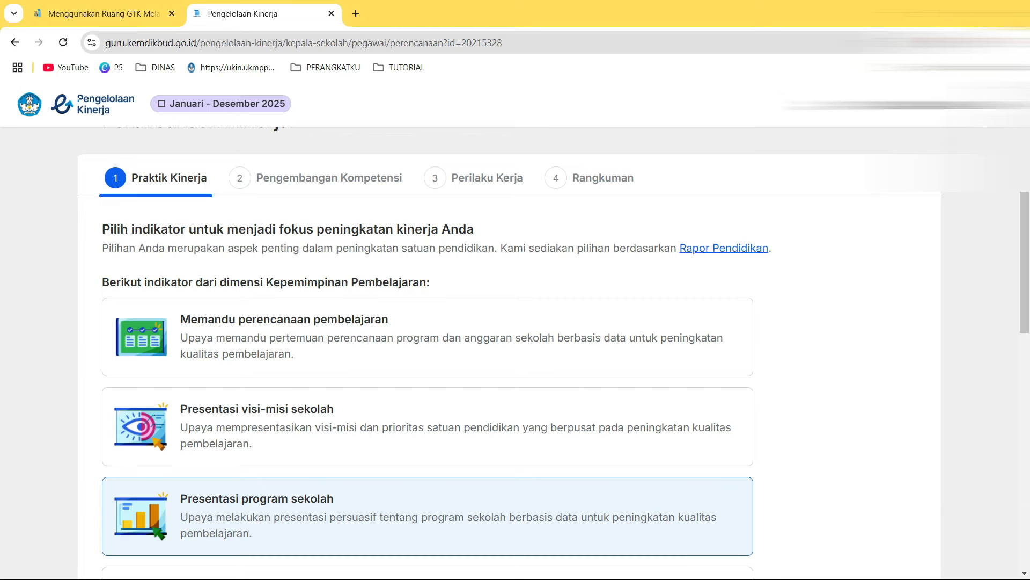
{"action": "scroll", "coordinate": [516, 355], "scroll_direction": "down", "scroll_amount": 4}
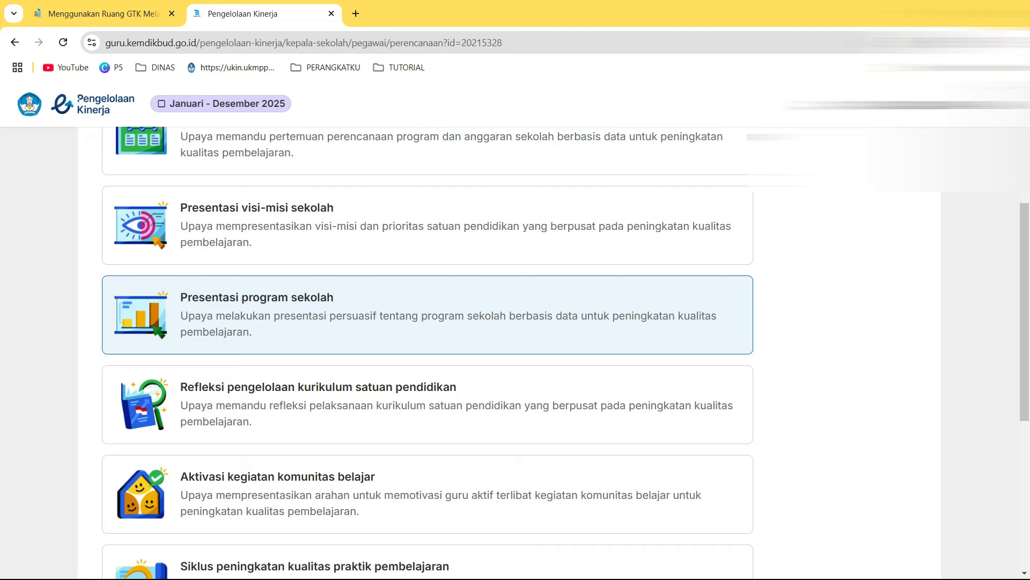
{"action": "scroll", "coordinate": [515, 355], "scroll_direction": "up", "scroll_amount": 3}
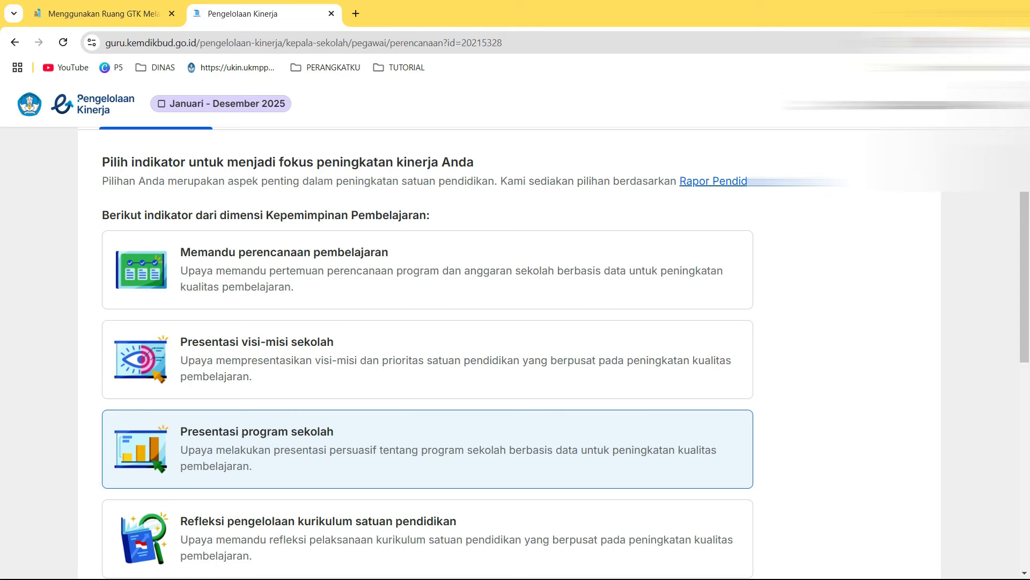
{"action": "scroll", "coordinate": [428, 355], "scroll_direction": "down", "scroll_amount": 4}
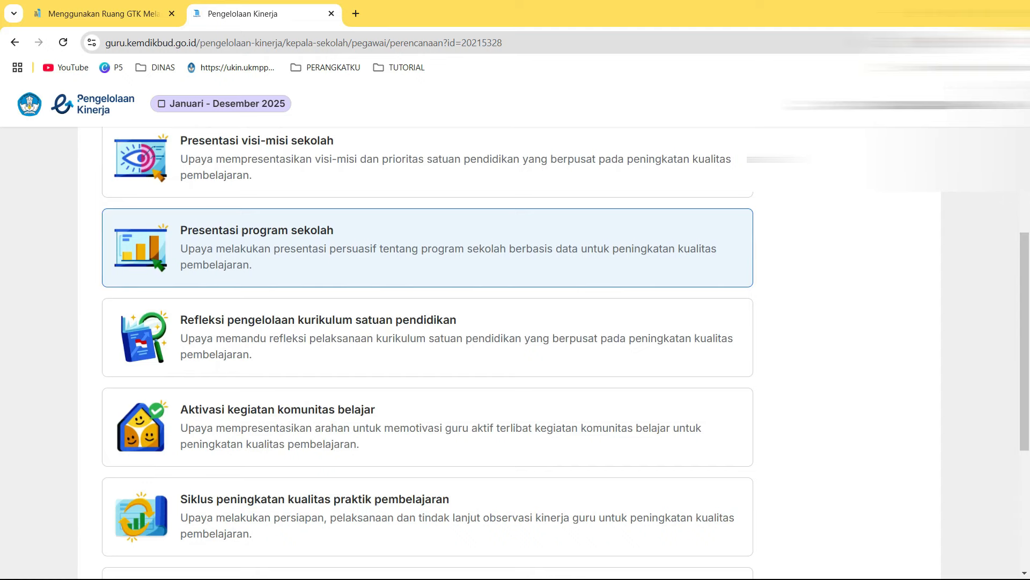
{"action": "scroll", "coordinate": [428, 348], "scroll_direction": "down", "scroll_amount": 5}
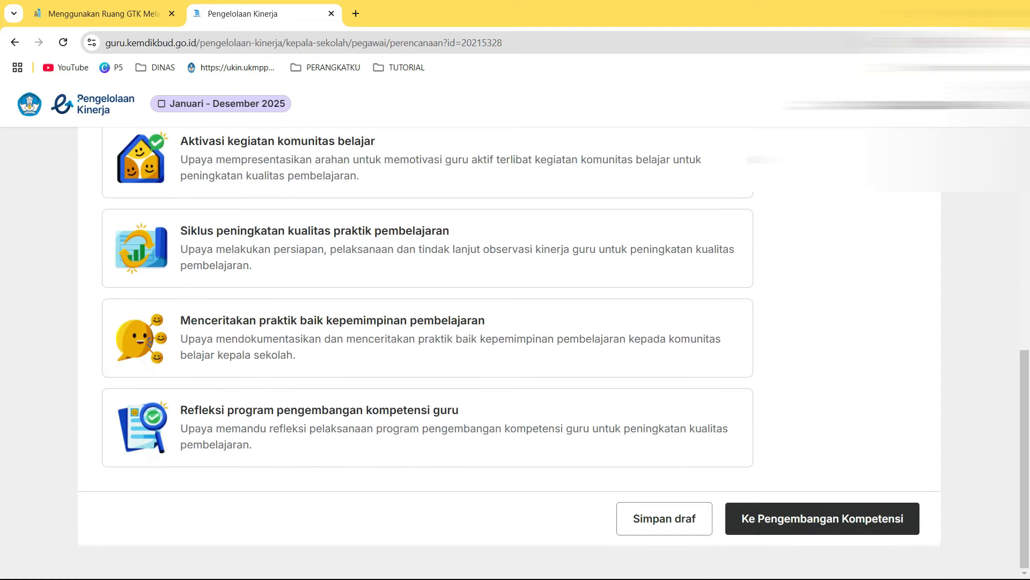
{"action": "scroll", "coordinate": [427, 349], "scroll_direction": "up", "scroll_amount": 3}
{"action": "scroll", "coordinate": [428, 348], "scroll_direction": "up", "scroll_amount": 4}
- Continue to Pengembangan Kompetensi and set the Indikator Kompetensi to "Kolaborasi untuk peningkatan kualitas satuan pendidikan"
{"action": "scroll", "coordinate": [428, 349], "scroll_direction": "down", "scroll_amount": 7}
{"action": "left_click", "coordinate": [822, 517]}
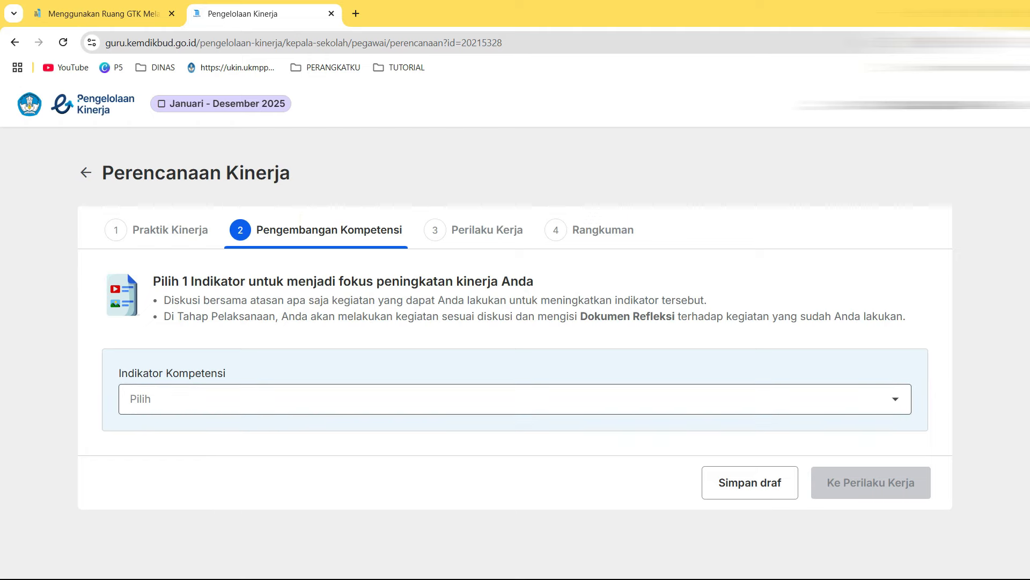
{"action": "left_click", "coordinate": [515, 399]}
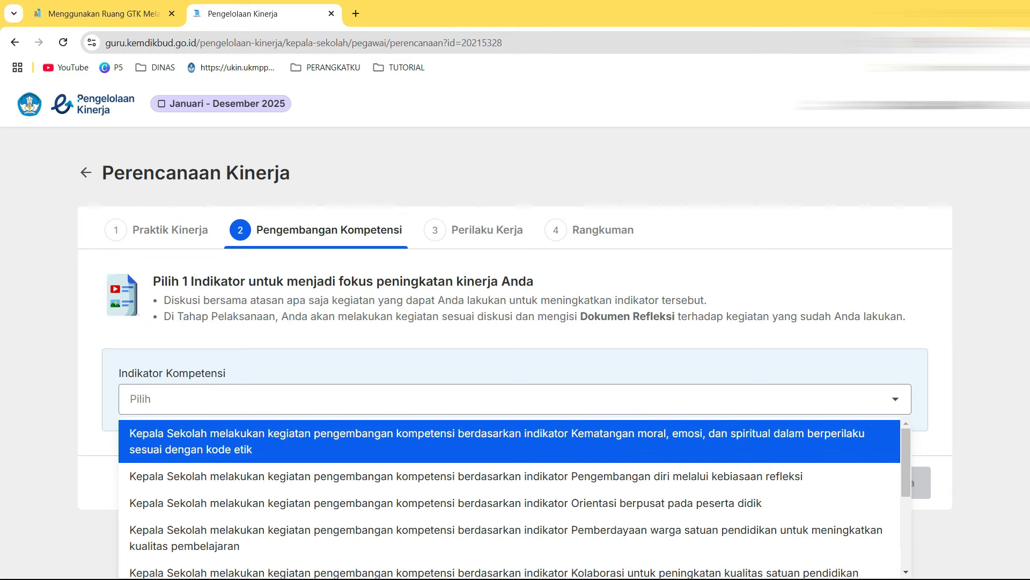
{"action": "key", "text": "Down"}
{"action": "key", "text": "Down"}
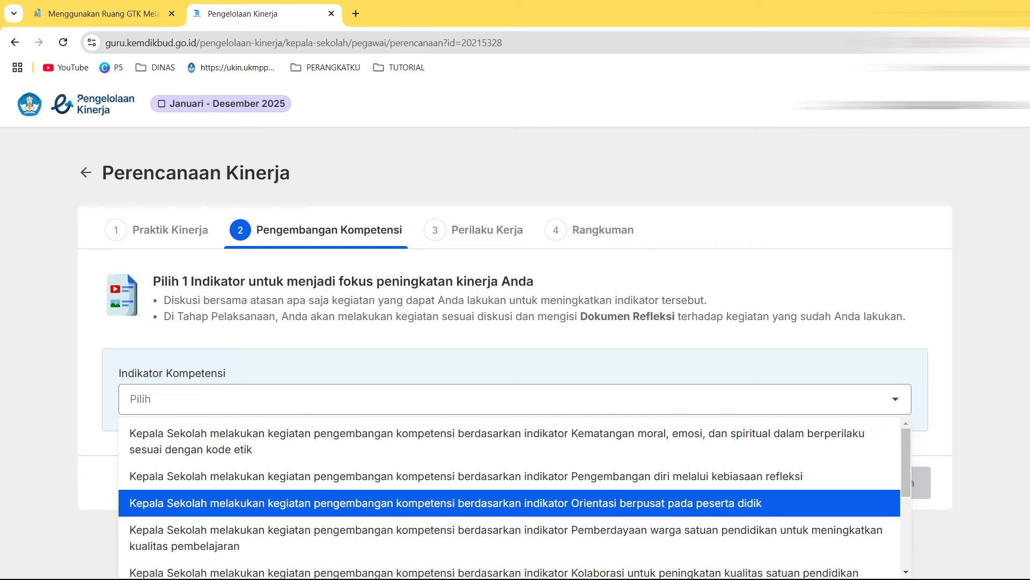
{"action": "key", "text": "Down"}
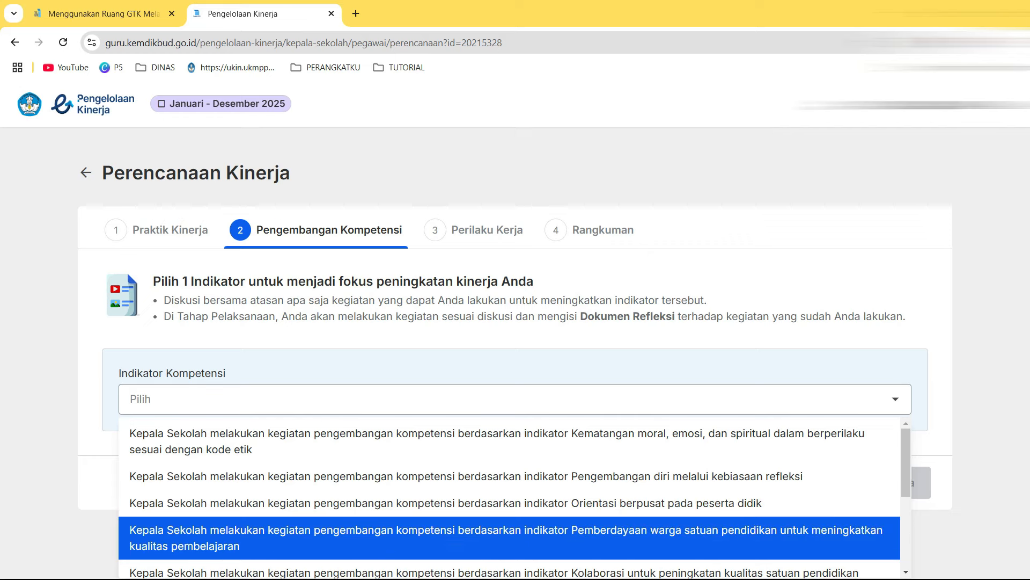
{"action": "key", "text": "Down"}
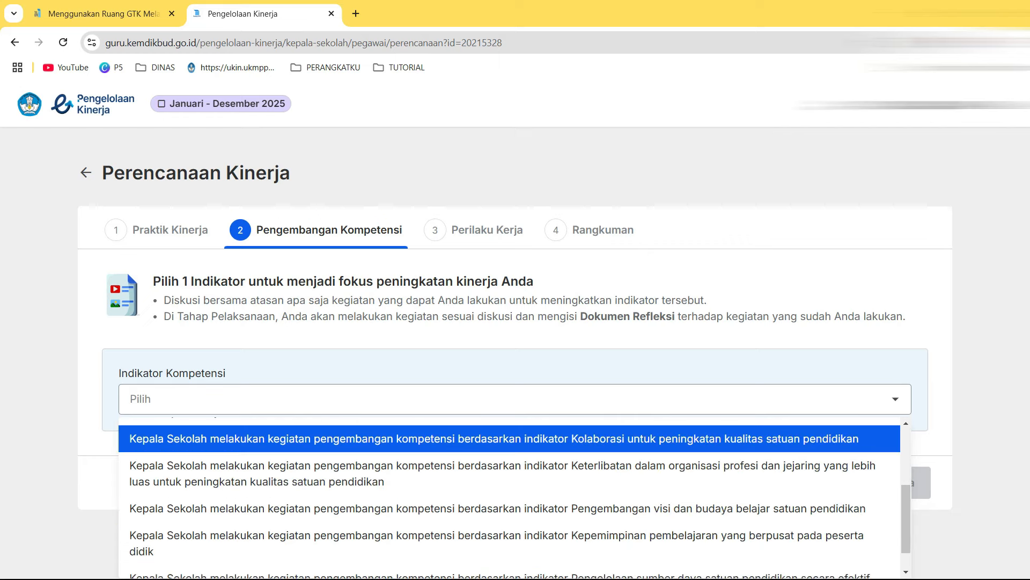
{"action": "key", "text": "Return"}
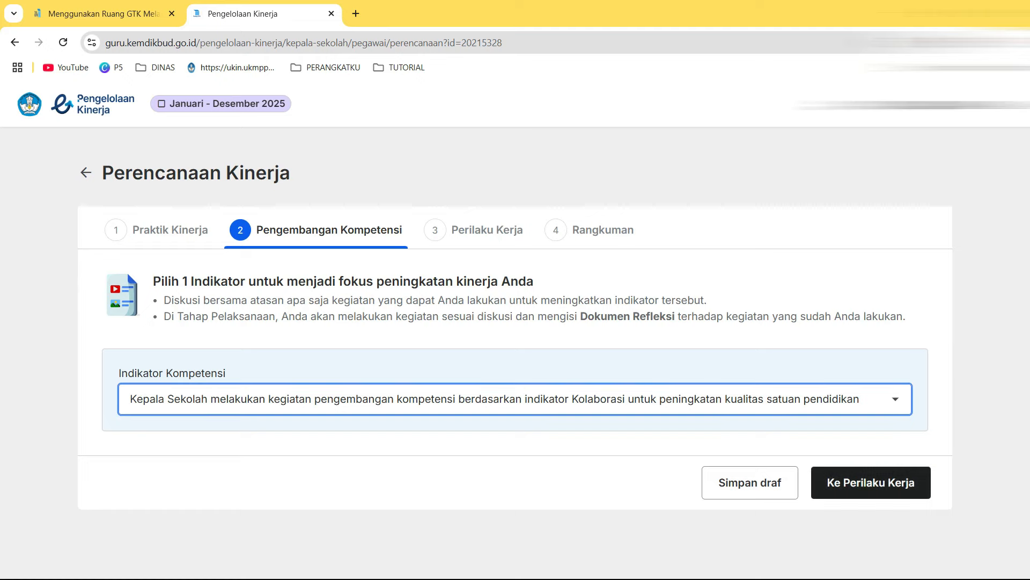
- Proceed to the Perilaku Kerja stage of the performance plan
{"action": "key", "text": "Tab"}
{"action": "key", "text": "Tab"}
{"action": "key", "text": "Return"}
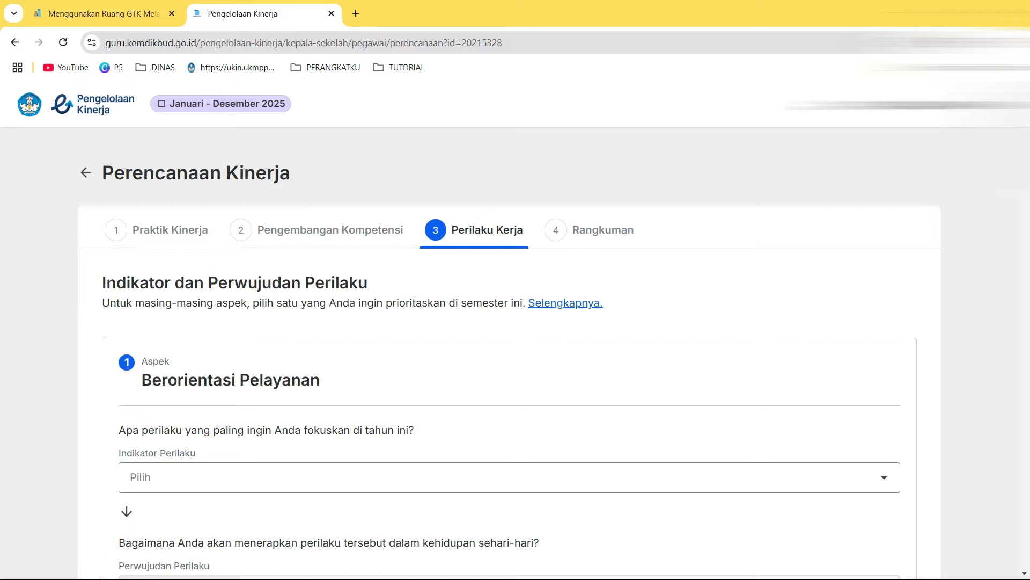
- Review the Perilaku Kerja aspects and their indicator fields, from Berorientasi Pelayanan through Kolaboratif
{"action": "scroll", "coordinate": [509, 349], "scroll_direction": "down", "scroll_amount": 20}
{"action": "scroll", "coordinate": [510, 349], "scroll_direction": "up", "scroll_amount": 15}
{"action": "scroll", "coordinate": [510, 349], "scroll_direction": "up", "scroll_amount": 15}
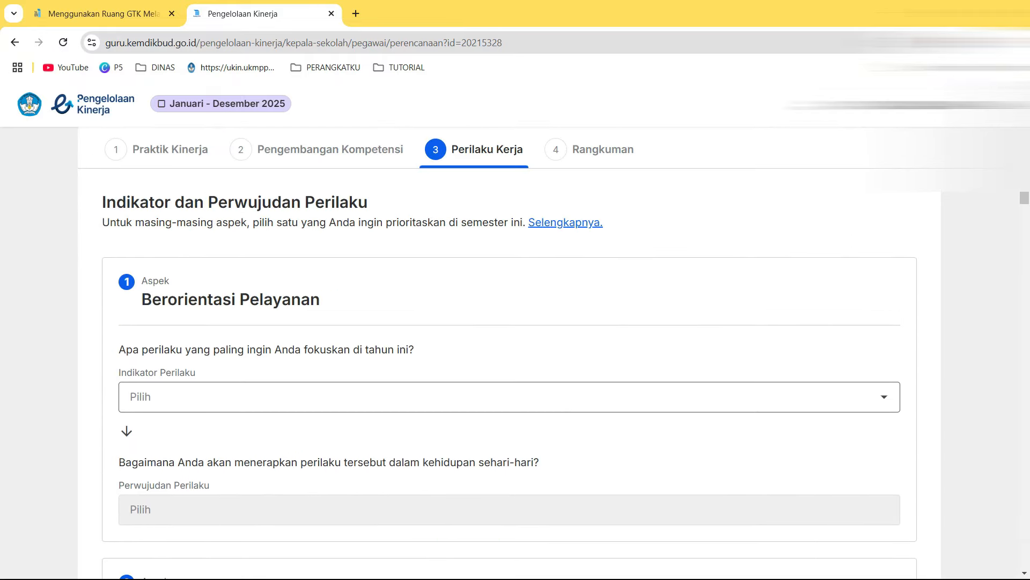
{"action": "scroll", "coordinate": [510, 349], "scroll_direction": "up", "scroll_amount": 2}
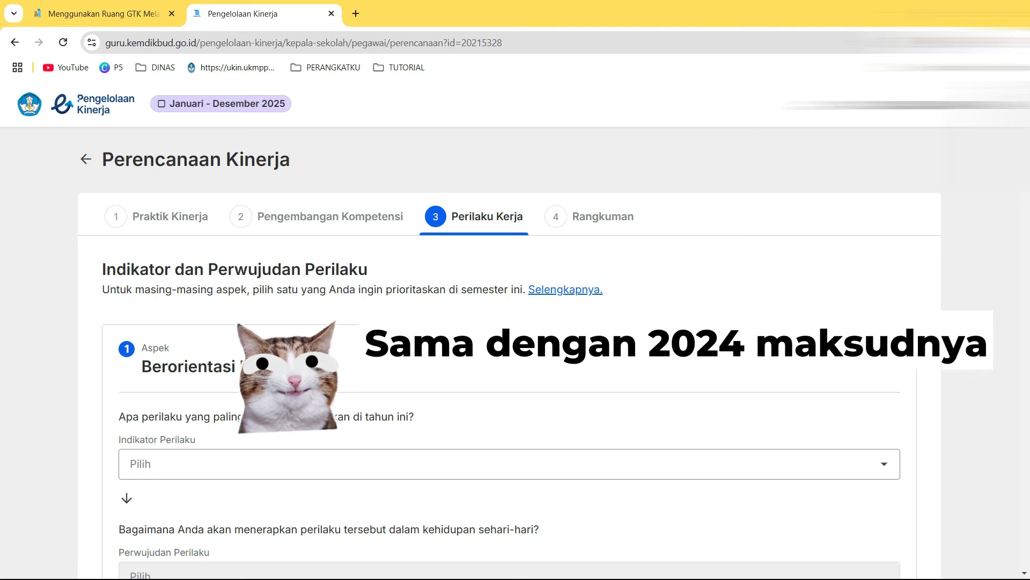
{"action": "scroll", "coordinate": [510, 349], "scroll_direction": "down", "scroll_amount": 7}
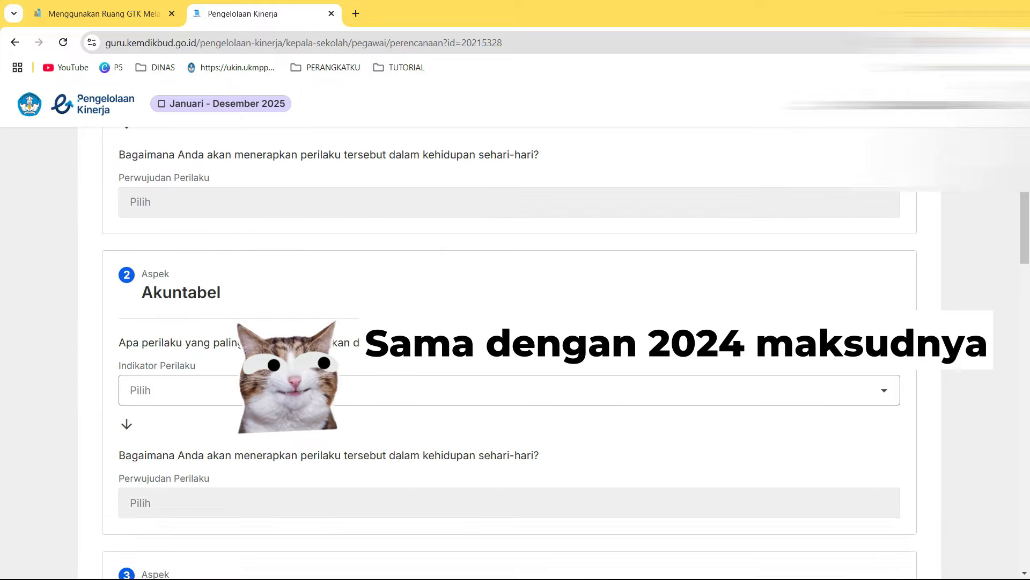
{"action": "scroll", "coordinate": [510, 349], "scroll_direction": "down", "scroll_amount": 4}
{"action": "scroll", "coordinate": [510, 349], "scroll_direction": "down", "scroll_amount": 7}
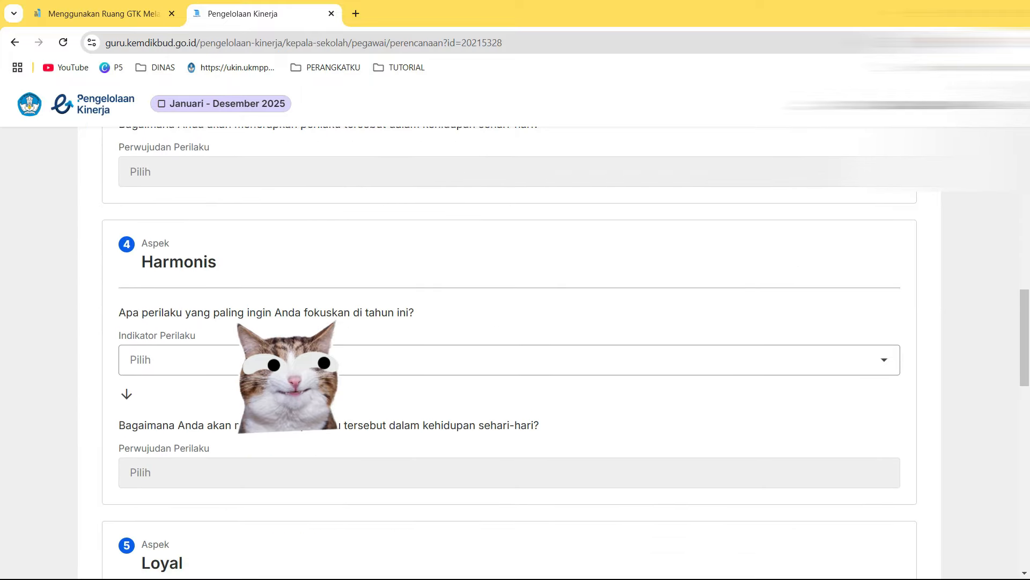
{"action": "scroll", "coordinate": [510, 349], "scroll_direction": "down", "scroll_amount": 3}
{"action": "scroll", "coordinate": [510, 349], "scroll_direction": "down", "scroll_amount": 6}
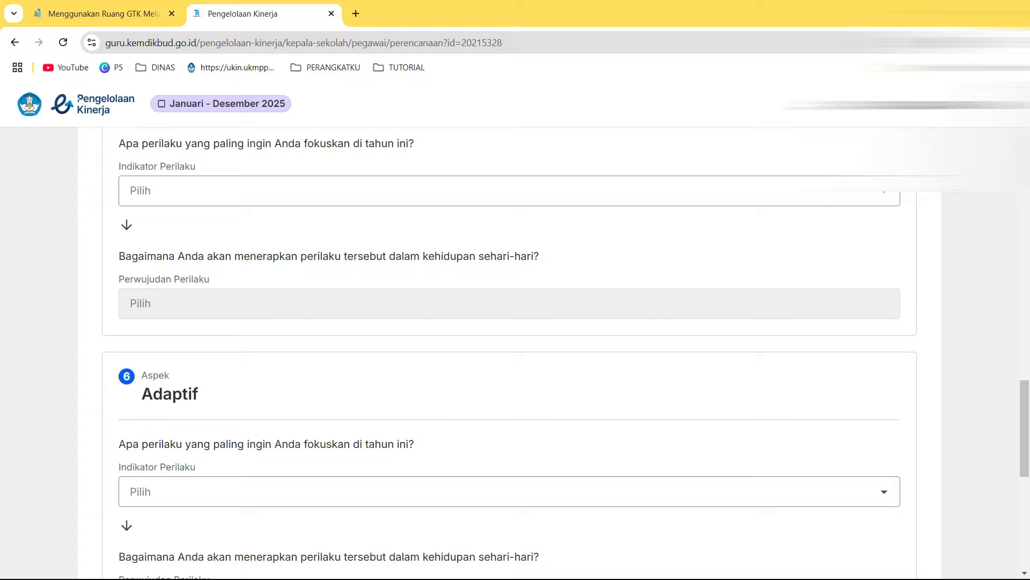
{"action": "scroll", "coordinate": [510, 349], "scroll_direction": "down", "scroll_amount": 8}
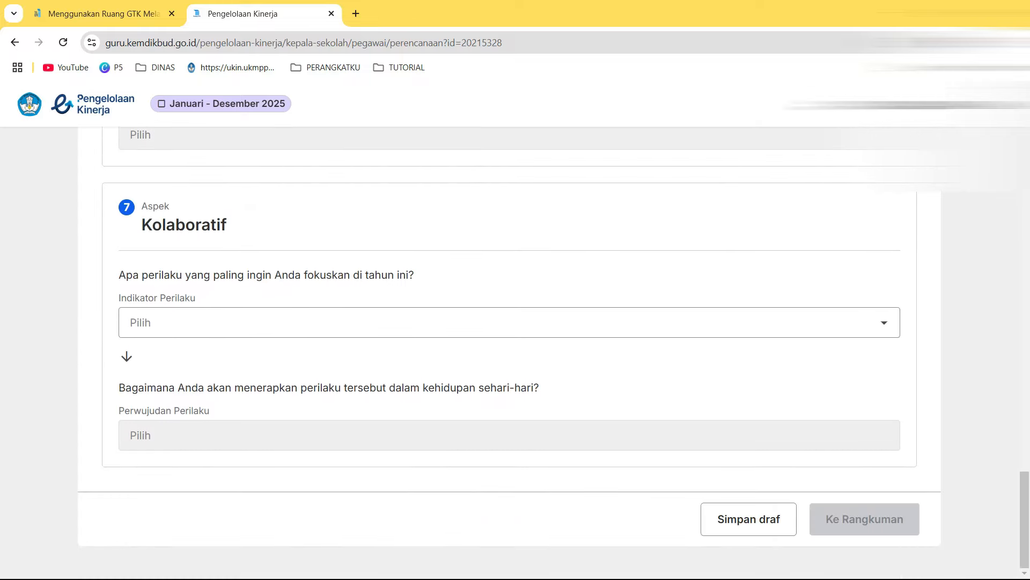
{"action": "scroll", "coordinate": [510, 349], "scroll_direction": "up", "scroll_amount": 20}
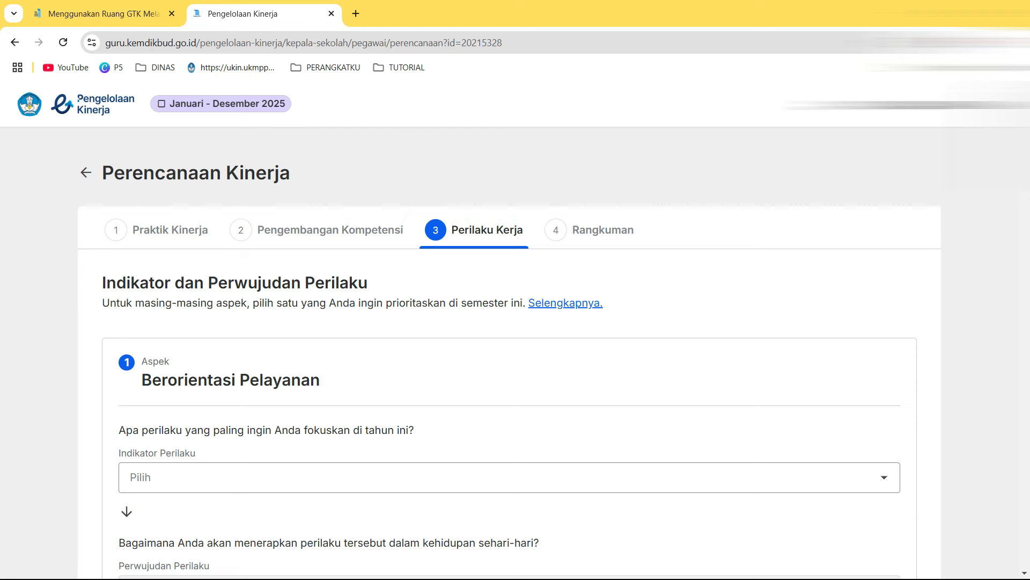
- For the Berorientasi Pelayanan aspect, set the Indikator Perilaku to the option beginning "Bersifat ramah kepada peserta didik, guru, tenaga kependidikan"
{"action": "scroll", "coordinate": [510, 349], "scroll_direction": "down", "scroll_amount": 1}
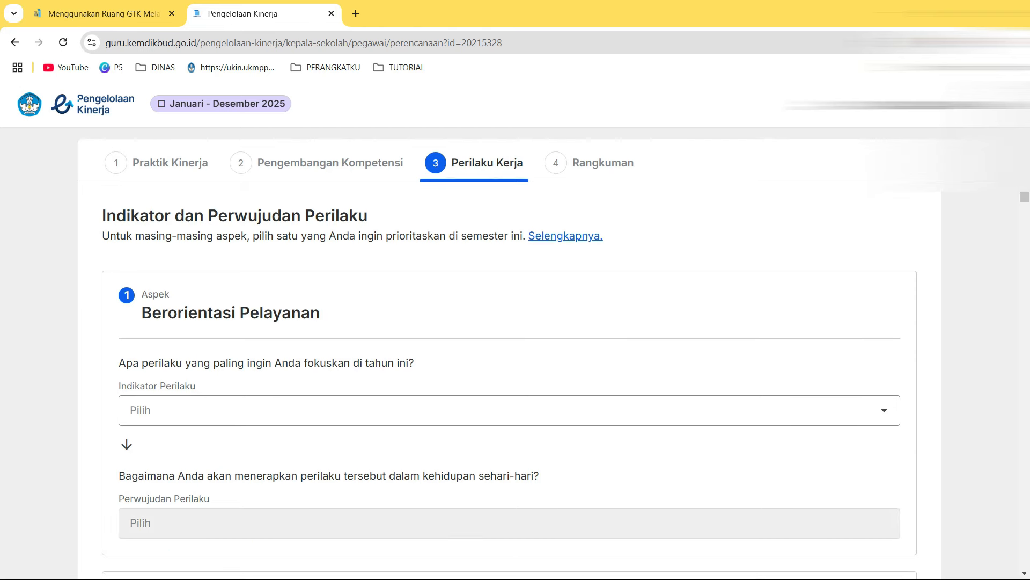
{"action": "left_click", "coordinate": [510, 411]}
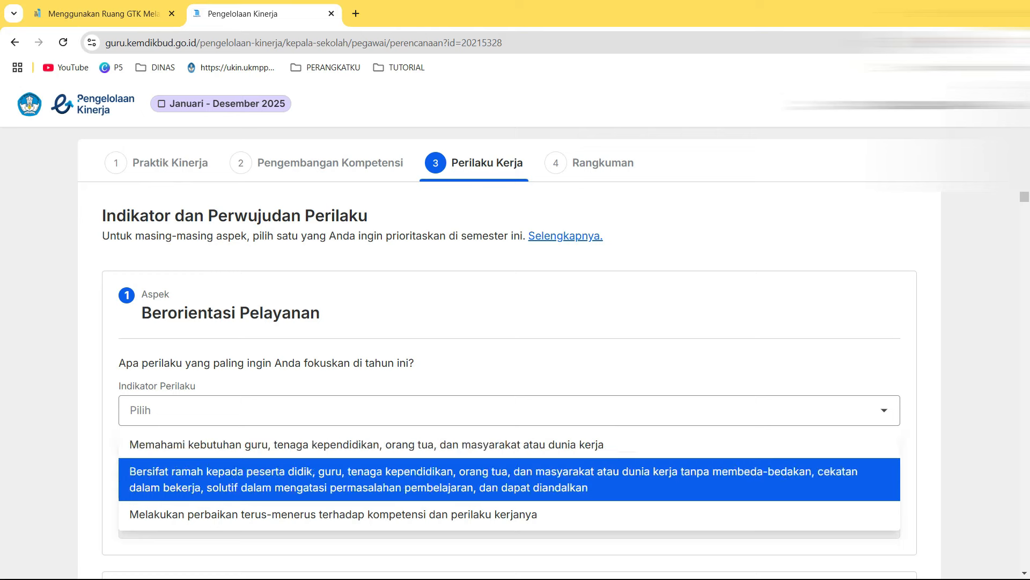
{"action": "key", "text": "Return"}
{"action": "scroll", "coordinate": [510, 349], "scroll_direction": "down", "scroll_amount": 4}
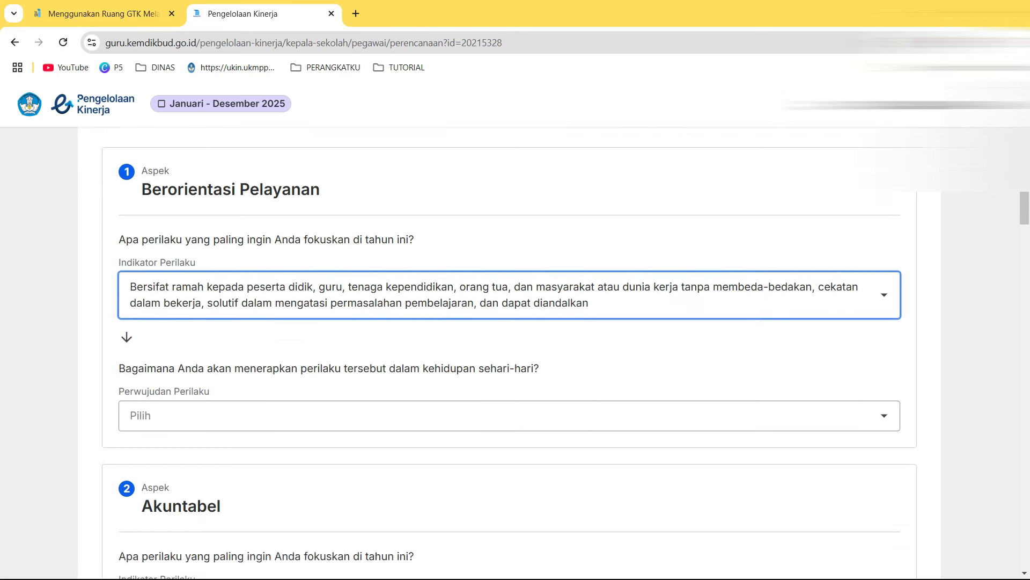
- Set the Berorientasi Pelayanan Perwujudan Perilaku to "Mengucapkan salam dan sapa dengan sikap ramah"
{"action": "key", "text": "Tab"}
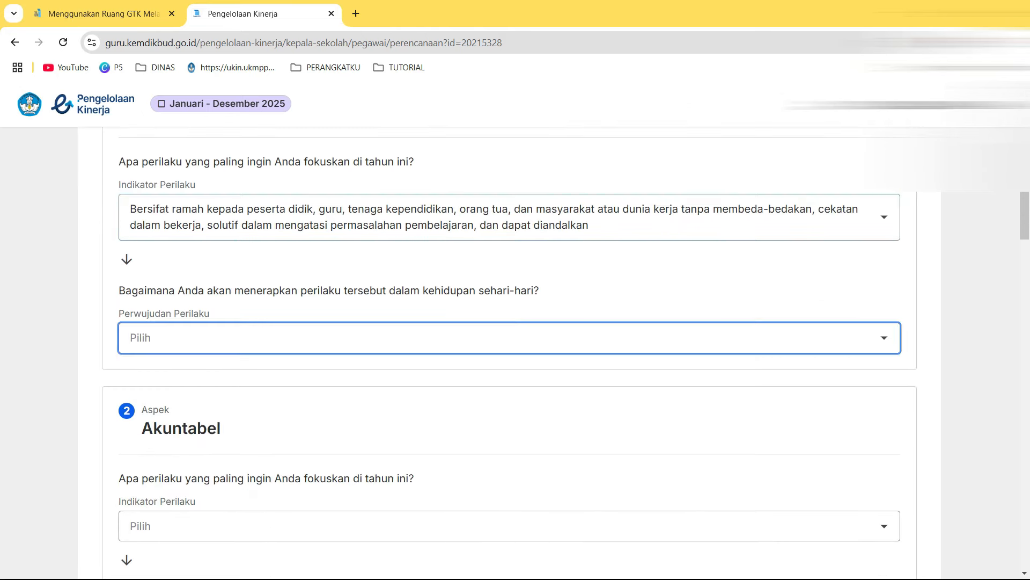
{"action": "key", "text": "Down"}
{"action": "key", "text": "Down"}
{"action": "key", "text": "Down"}
{"action": "key", "text": "Down"}
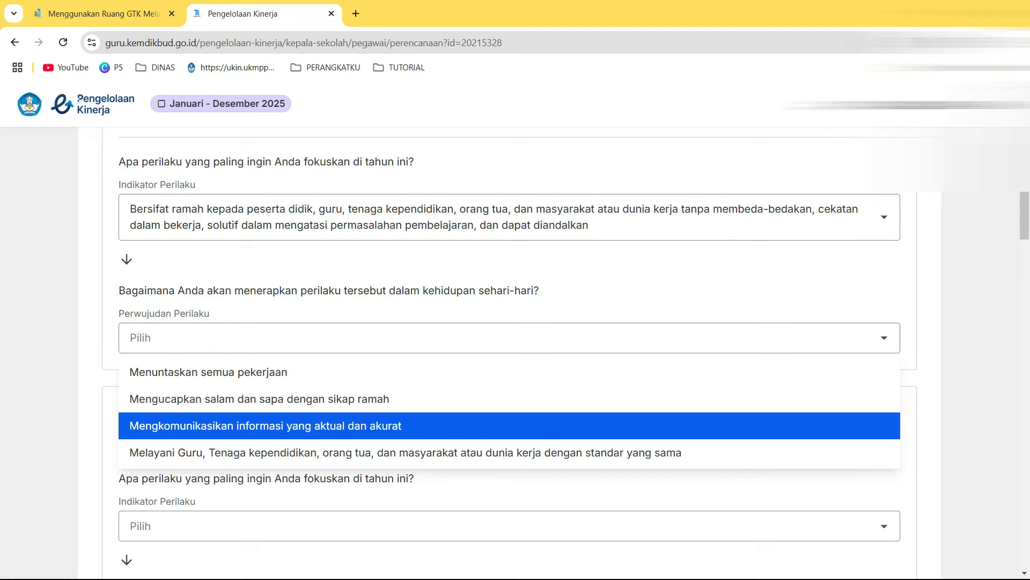
{"action": "key", "text": "Up"}
{"action": "key", "text": "Up"}
{"action": "key", "text": "Down"}
{"action": "key", "text": "Up"}
{"action": "key", "text": "Return"}
- Set the Akuntabel Indikator Perilaku to "Melaksanakan tugas dengan jujur, bertanggung jawab, cermat, disiplin, dan berintegritas tinggi"
{"action": "key", "text": "Tab"}
{"action": "key", "text": "Down"}
{"action": "key", "text": "Down"}
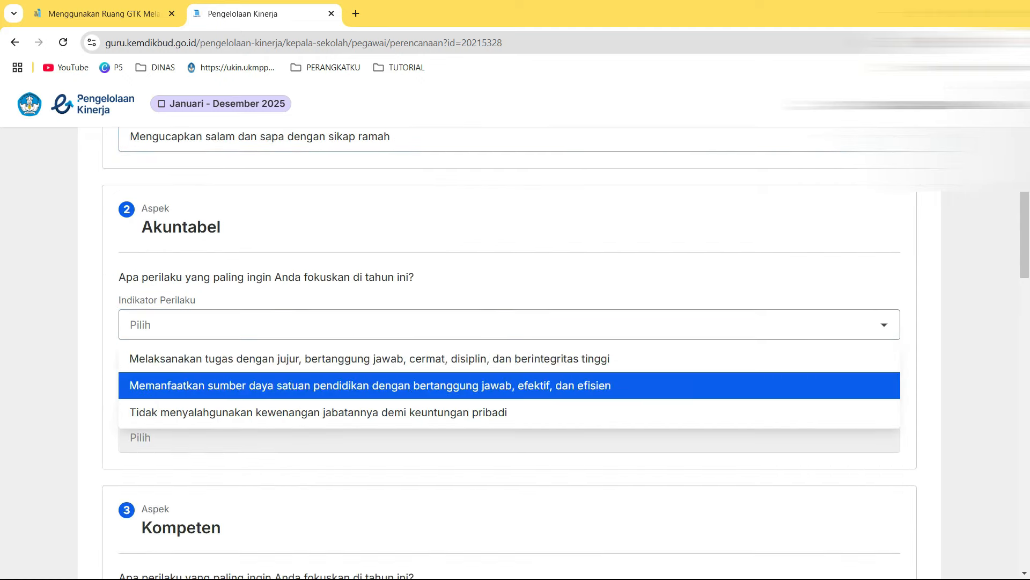
{"action": "key", "text": "Up"}
{"action": "key", "text": "Return"}
- Set the Akuntabel Perwujudan Perilaku to "Bertanggung jawab atas hasil kerja yang dilakukan dan bersedia dievaluasi"
{"action": "key", "text": "Tab"}
{"action": "key", "text": "Down"}
{"action": "key", "text": "Down"}
{"action": "key", "text": "Down"}
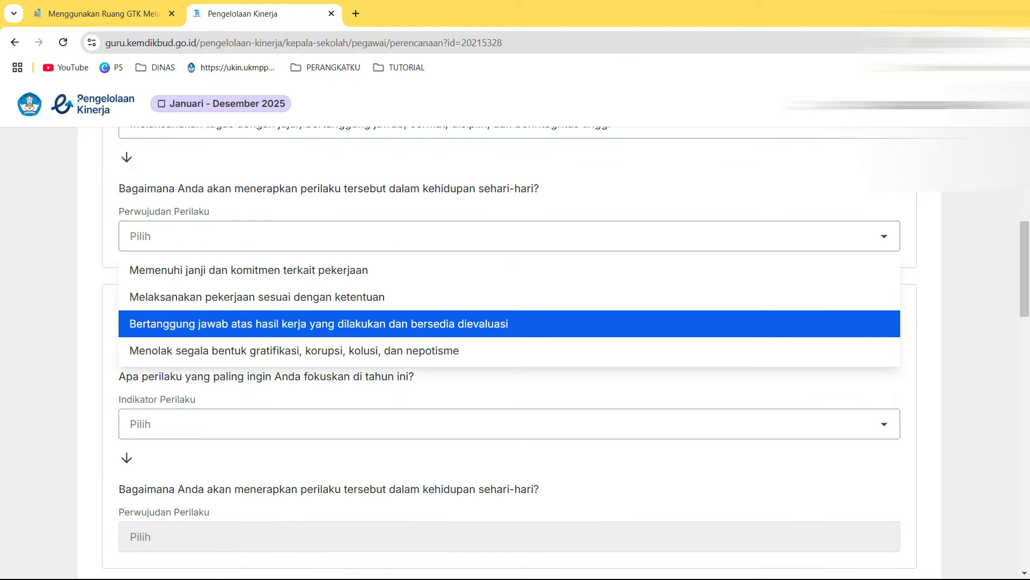
{"action": "key", "text": "Return"}
- Set the Kompeten Indikator Perilaku to "Membantu guru, tenaga kependidikan, orang tua, dan masyarakat atau dunia kerja untuk saling belajar"
{"action": "key", "text": "Tab"}
{"action": "key", "text": "Down"}
{"action": "key", "text": "Down"}
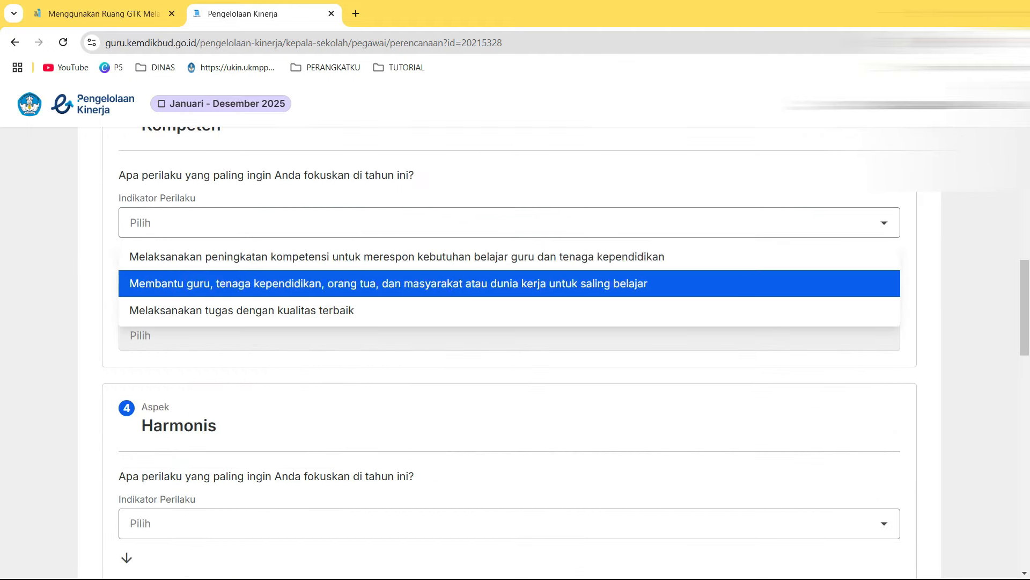
{"action": "key", "text": "Return"}
- Set the Kompeten Perwujudan Perilaku to "Memberikan kesempatan kepada guru, tenaga kependidikan, orang tua, dan masyarakat atau dunia kerja untuk menyampaikan pendapat"
{"action": "key", "text": "Tab"}
{"action": "key", "text": "Down"}
{"action": "key", "text": "Down"}
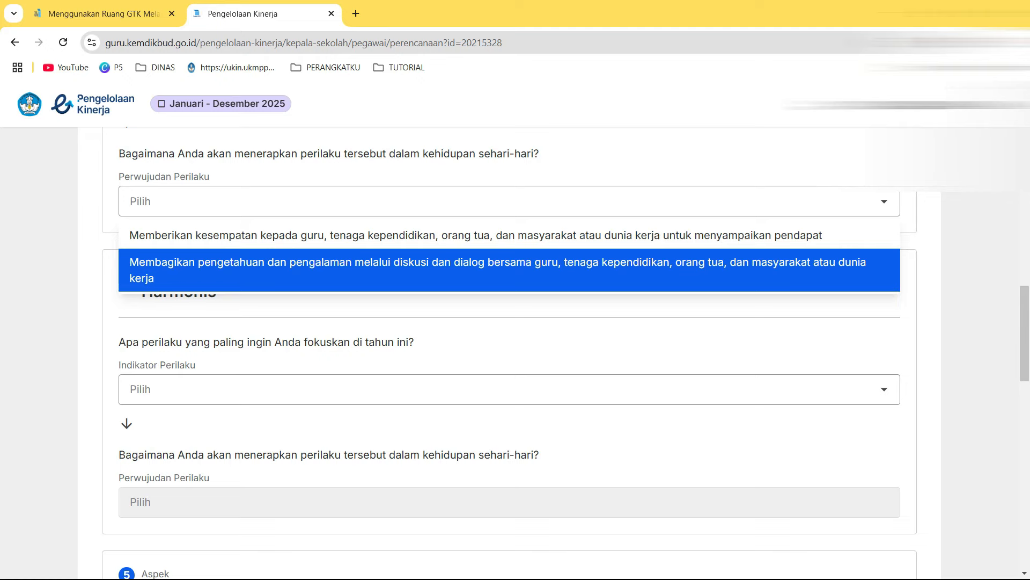
{"action": "key", "text": "Up"}
{"action": "key", "text": "Down"}
{"action": "key", "text": "Up"}
{"action": "key", "text": "Return"}
- Set the Harmonis Indikator Perilaku to "Menghargai setiap warga satuan sekolah apapun latar belakangnya"
{"action": "key", "text": "Tab"}
{"action": "key", "text": "Down"}
{"action": "key", "text": "Down"}
{"action": "key", "text": "Down"}
{"action": "key", "text": "Up"}
{"action": "key", "text": "Up"}
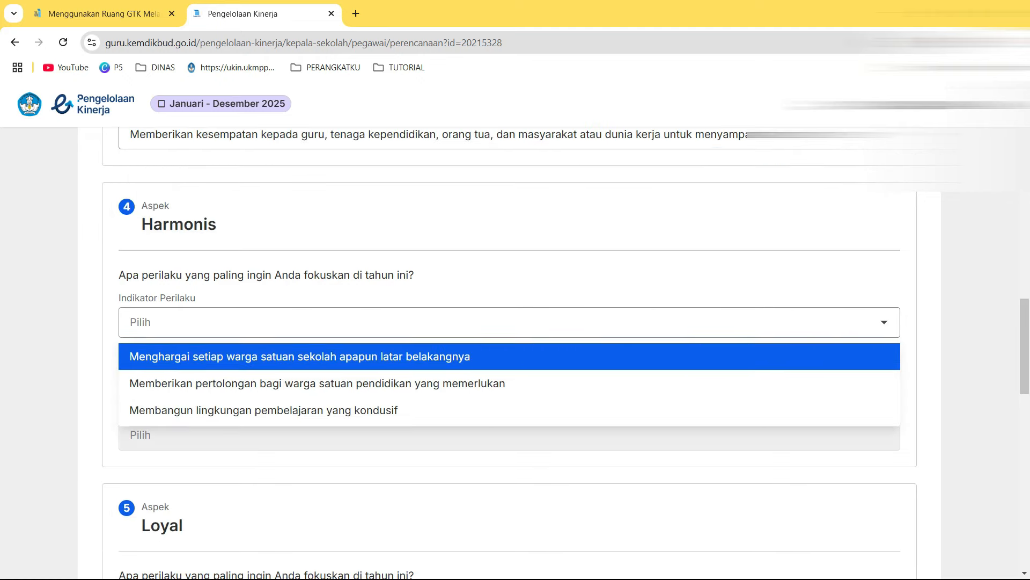
{"action": "key", "text": "Return"}
- Set the Harmonis Perwujudan Perilaku to "Menghormati gagasan yang disampaikan orang lain"
{"action": "key", "text": "Tab"}
{"action": "key", "text": "Down"}
{"action": "key", "text": "Down"}
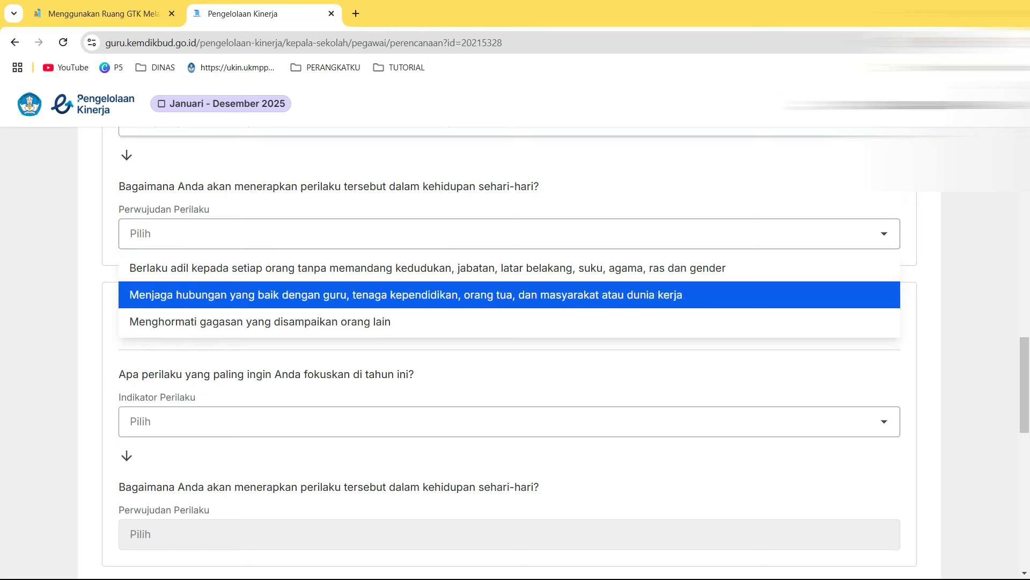
{"action": "key", "text": "Return"}
- Set the Loyal Indikator Perilaku to "Menjaga nama baik satuan pendidikan, guru, tenaga kependidikan dan peserta didik dimanapun berada"
{"action": "key", "text": "Tab"}
{"action": "key", "text": "Down"}
{"action": "key", "text": "Down"}
{"action": "key", "text": "Return"}
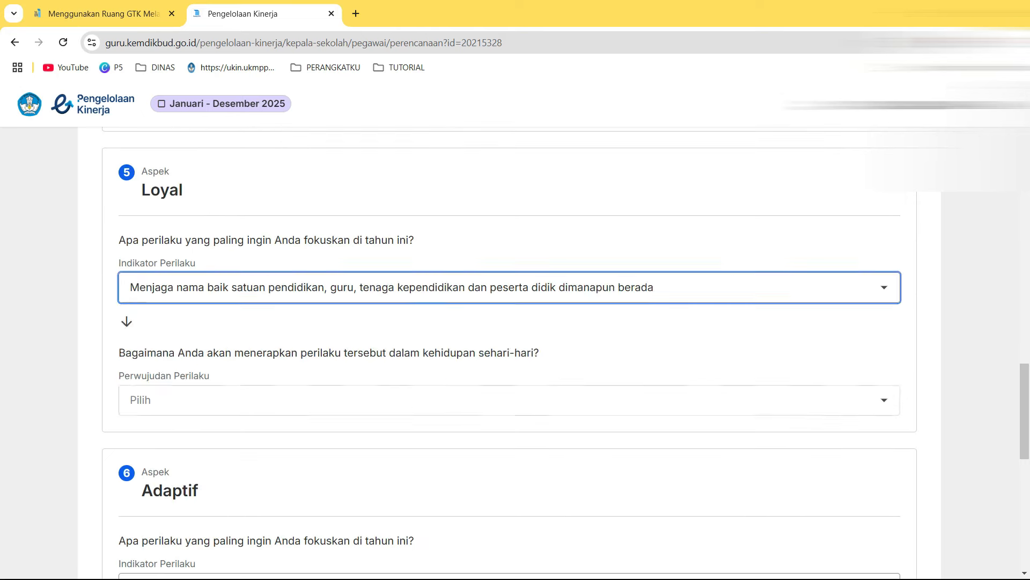
- Set the Loyal Perwujudan Perilaku to "Melaksanakan arahan atasan yang sesuai dengan norma dan ketentuan yang berlaku"
{"action": "key", "text": "Tab"}
{"action": "key", "text": "Down"}
{"action": "key", "text": "Down"}
{"action": "key", "text": "Up"}
{"action": "key", "text": "Down"}
{"action": "key", "text": "Return"}
- Set the Adaptif Indikator Perilaku to "Terus berinovasi dan mengembangkan kreativitas untuk memajukan satuan pendidikan"
{"action": "key", "text": "Tab"}
{"action": "key", "text": "Down"}
{"action": "key", "text": "Down"}
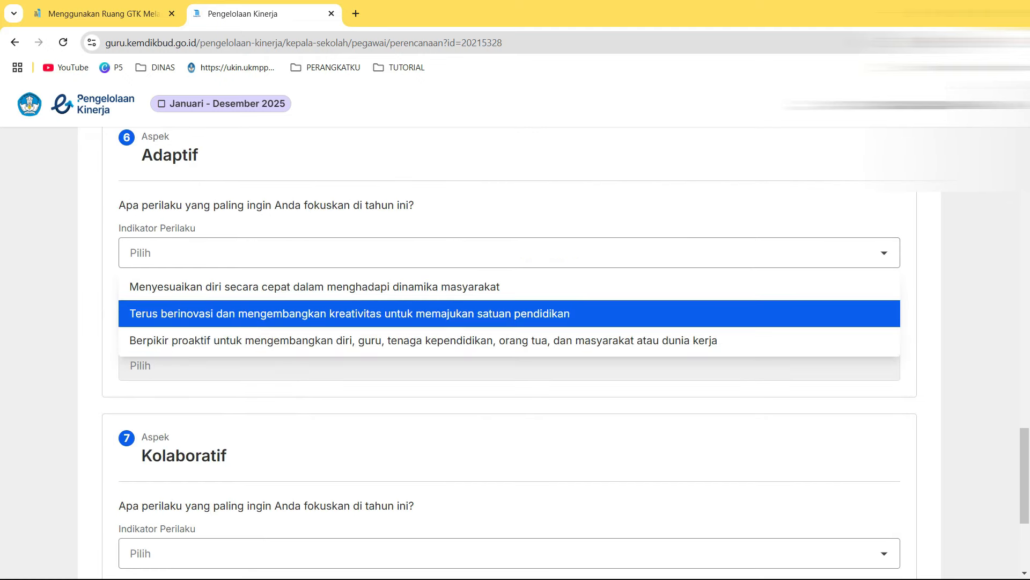
{"action": "key", "text": "Return"}
- Set the Adaptif Perwujudan Perilaku to "Membuat inovasi yang mendukung tujuan satuan pendidikan secara konsisten"
{"action": "key", "text": "Tab"}
{"action": "key", "text": "Down"}
{"action": "key", "text": "Down"}
{"action": "key", "text": "Down"}
{"action": "key", "text": "Up"}
{"action": "key", "text": "Return"}
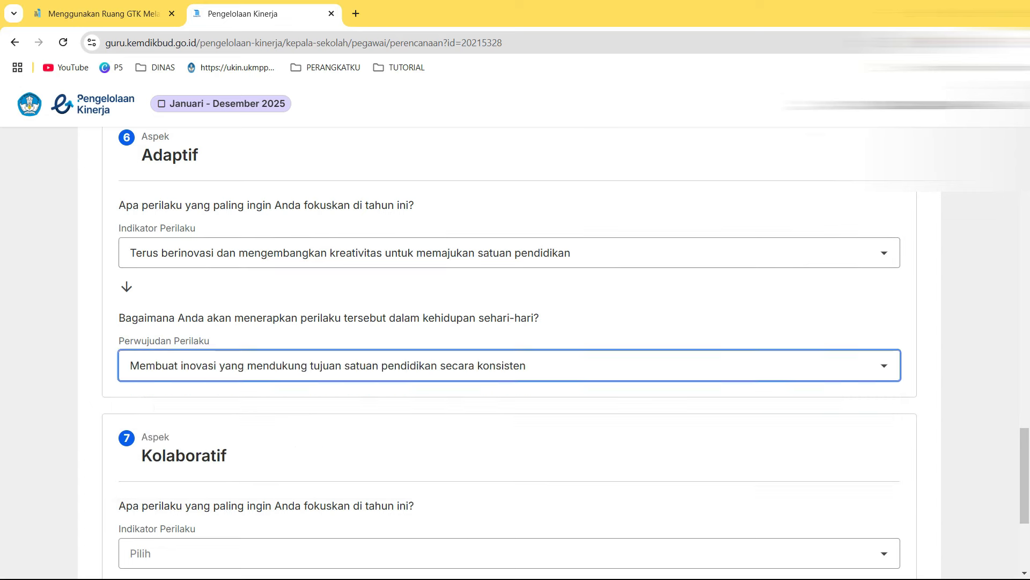
- Set the Kolaboratif Indikator Perilaku to "Memberi kesempatan kepada warga satuan pendidikan dan masyarakat atau dunia kerja untuk berkontribusi bagi tujuan pembelajaran yang berpusat pada peserta didik"
{"action": "key", "text": "Tab"}
{"action": "key", "text": "Down"}
{"action": "key", "text": "Down"}
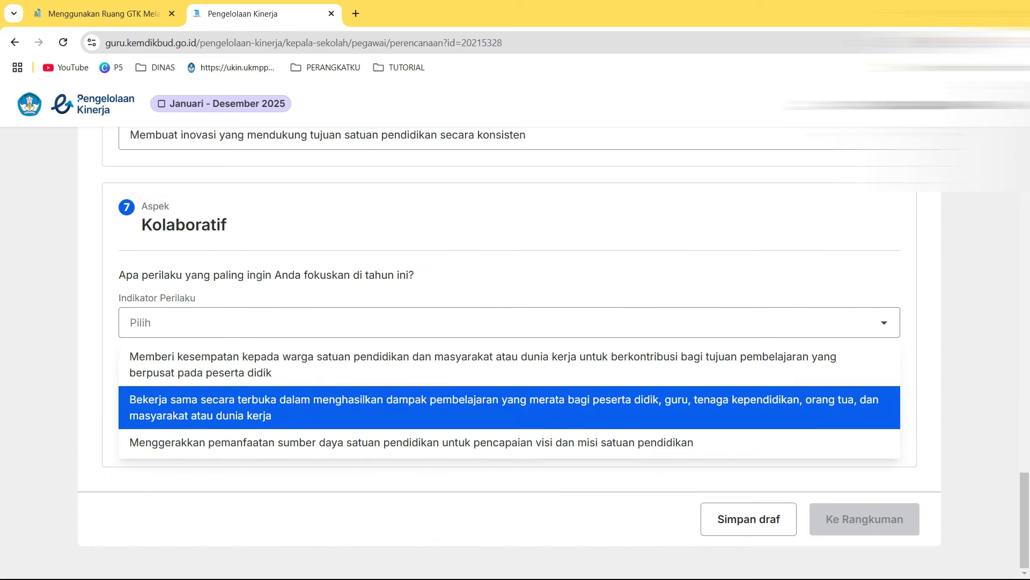
{"action": "key", "text": "Up"}
{"action": "key", "text": "Return"}
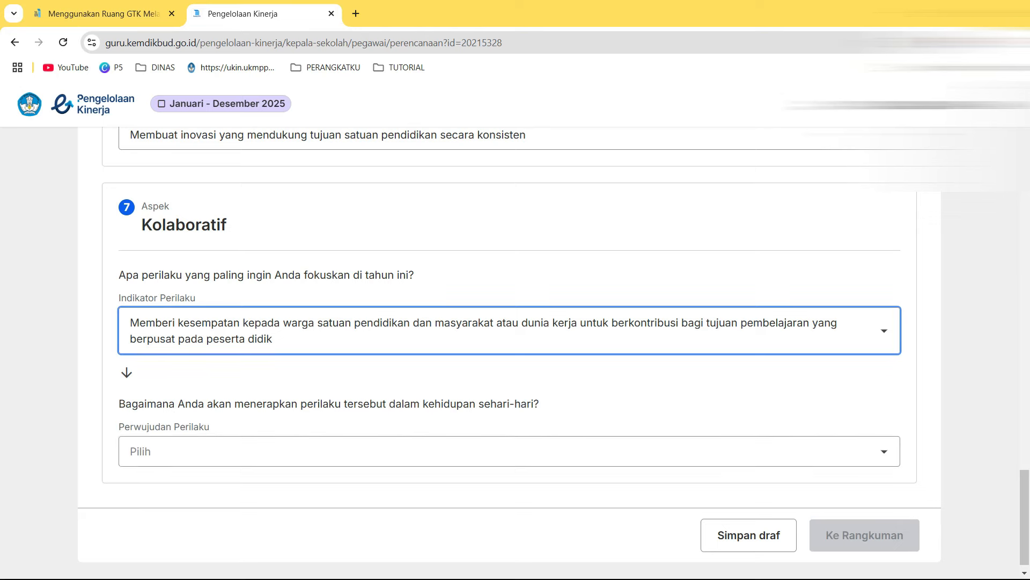
- Check the Perilaku Kerja choices for all seven aspects and proceed to the Rangkuman stage
{"action": "left_click_drag", "start_coordinate": [1025, 516], "coordinate": [1025, 145]}
{"action": "scroll", "coordinate": [510, 349], "scroll_direction": "down", "scroll_amount": 10}
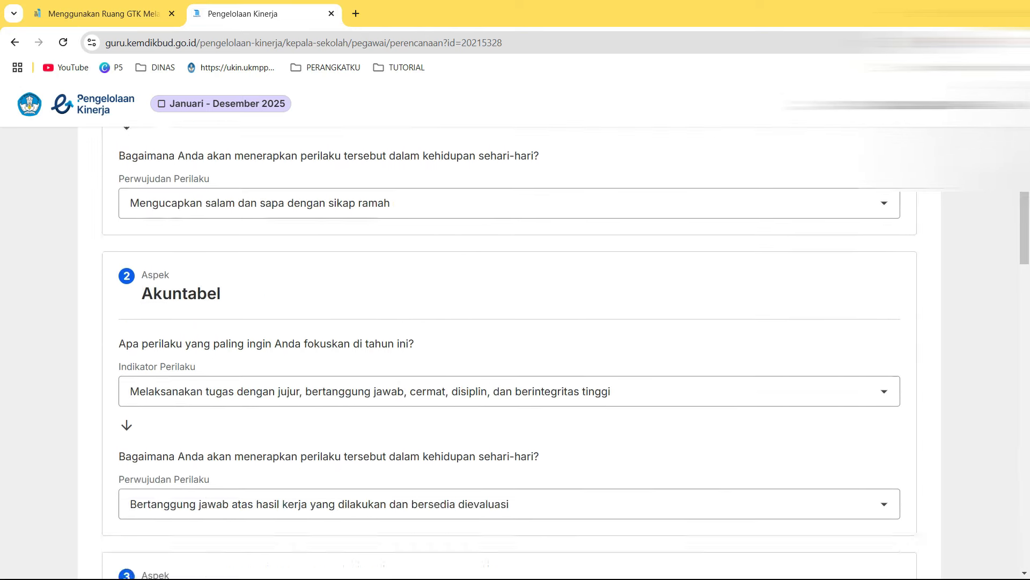
{"action": "scroll", "coordinate": [510, 348], "scroll_direction": "down", "scroll_amount": 10}
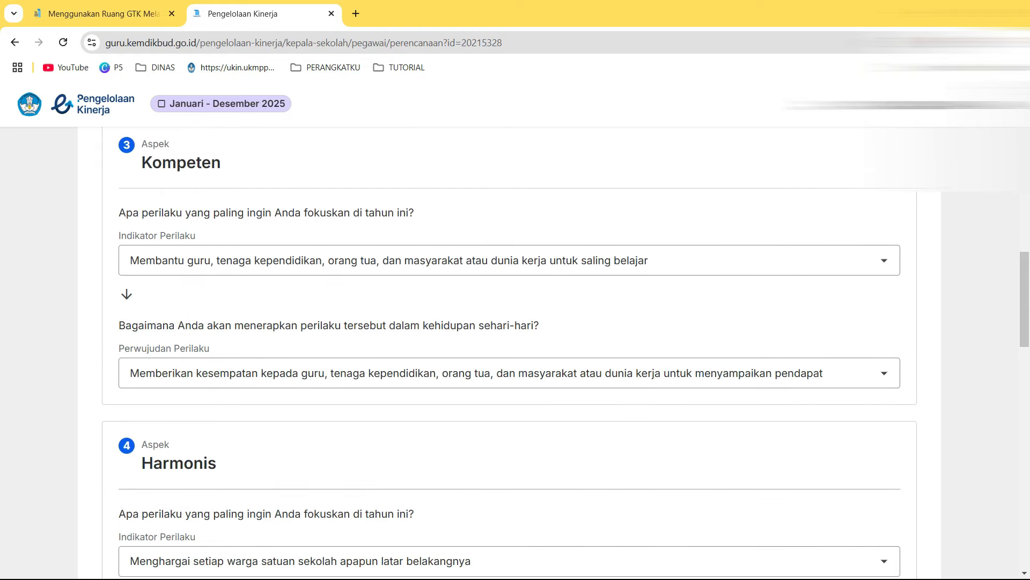
{"action": "scroll", "coordinate": [510, 349], "scroll_direction": "down", "scroll_amount": 5}
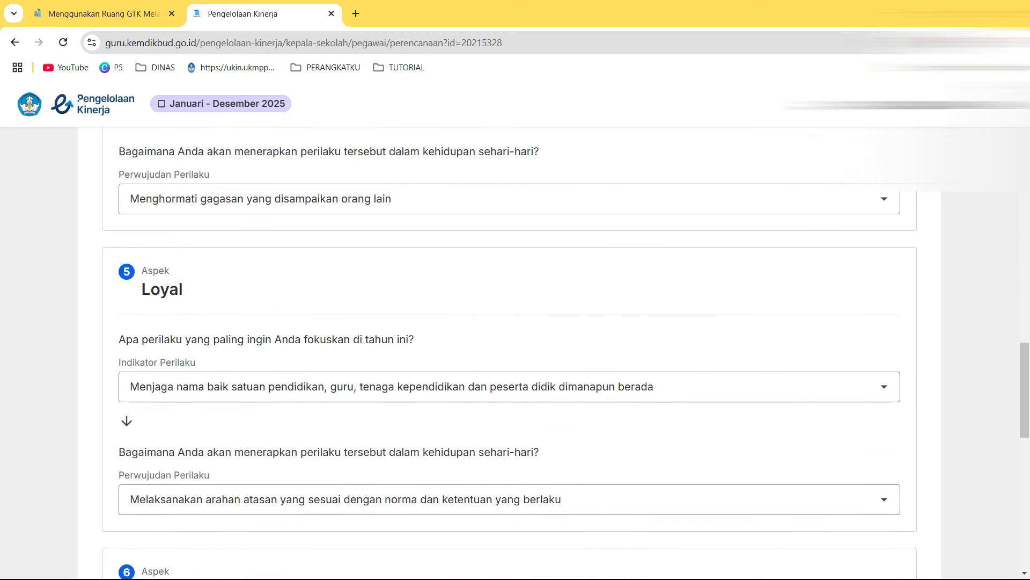
{"action": "scroll", "coordinate": [510, 349], "scroll_direction": "down", "scroll_amount": 4}
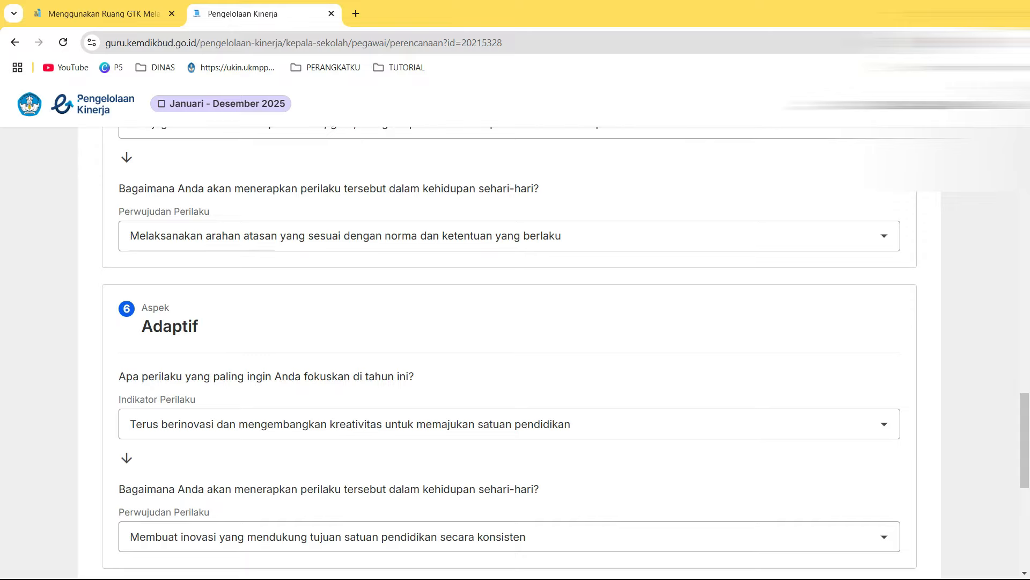
{"action": "scroll", "coordinate": [510, 349], "scroll_direction": "down", "scroll_amount": 7}
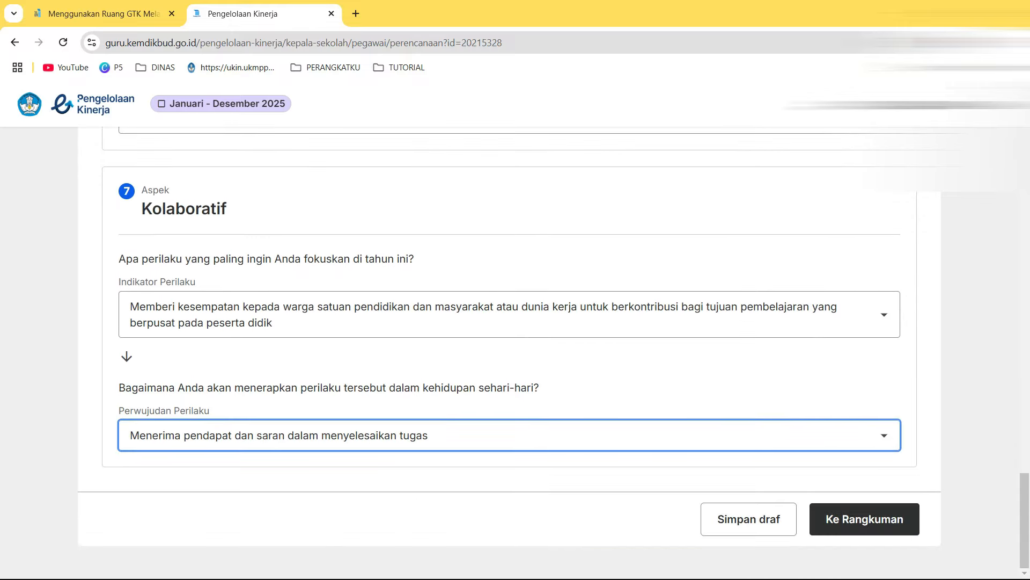
{"action": "left_click", "coordinate": [864, 519]}
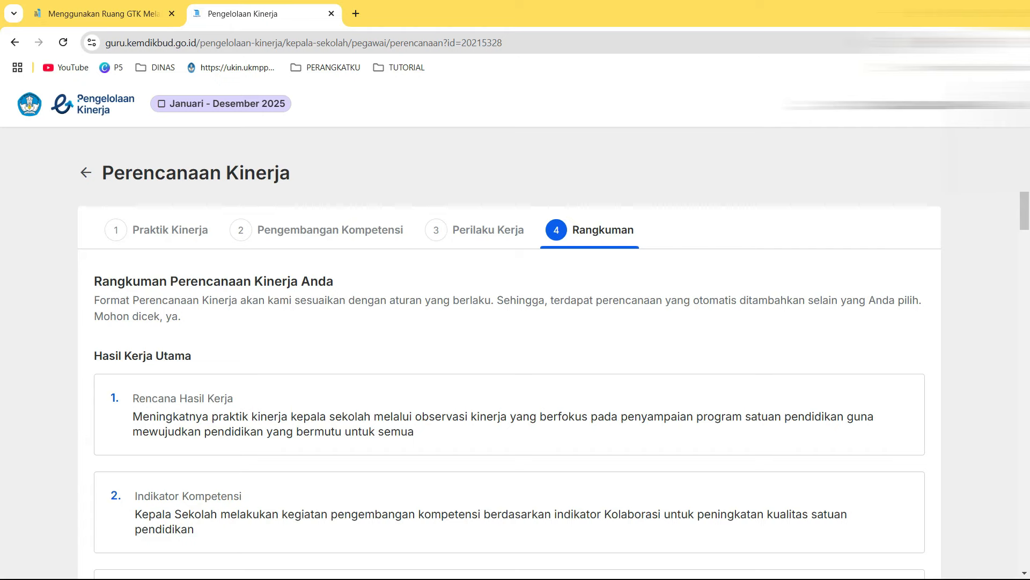
- Check the plan summary through the Perilaku Kerja table and start its submission with Kumpulkan
{"action": "scroll", "coordinate": [510, 354], "scroll_direction": "down", "scroll_amount": 20}
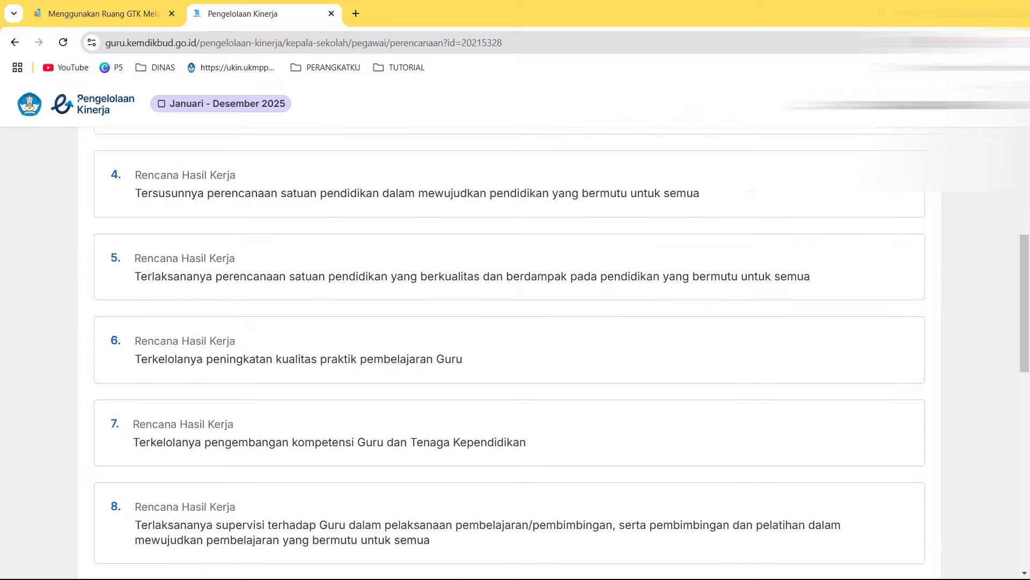
{"action": "scroll", "coordinate": [510, 348], "scroll_direction": "down", "scroll_amount": 3}
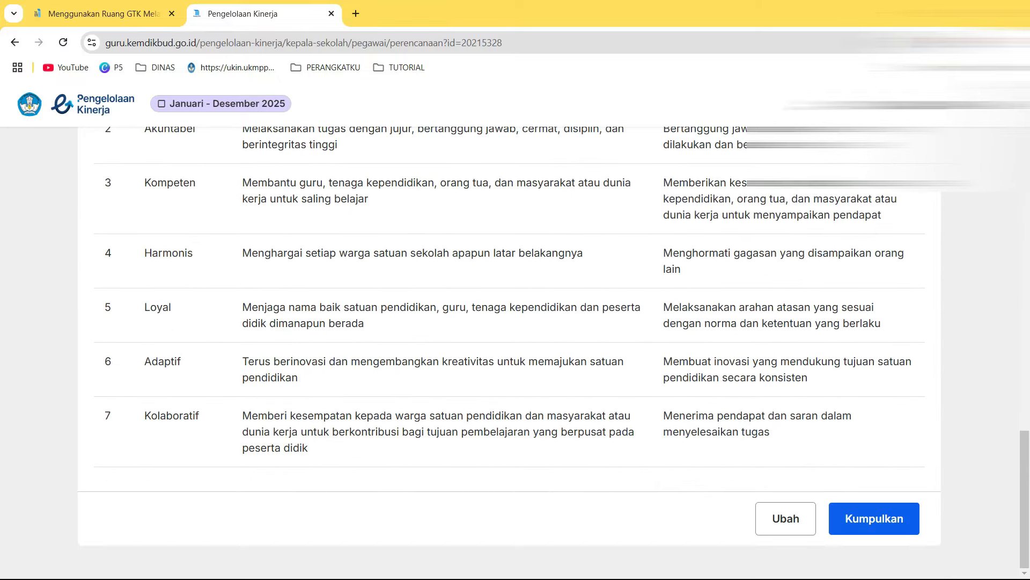
{"action": "left_click", "coordinate": [875, 517]}
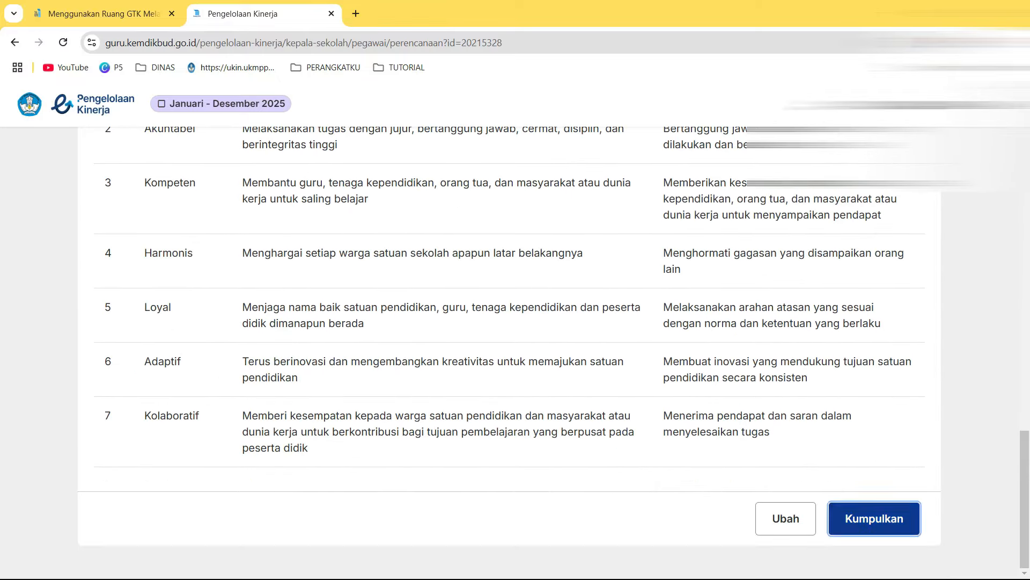
{"action": "scroll", "coordinate": [510, 375], "scroll_direction": "down", "scroll_amount": 1}
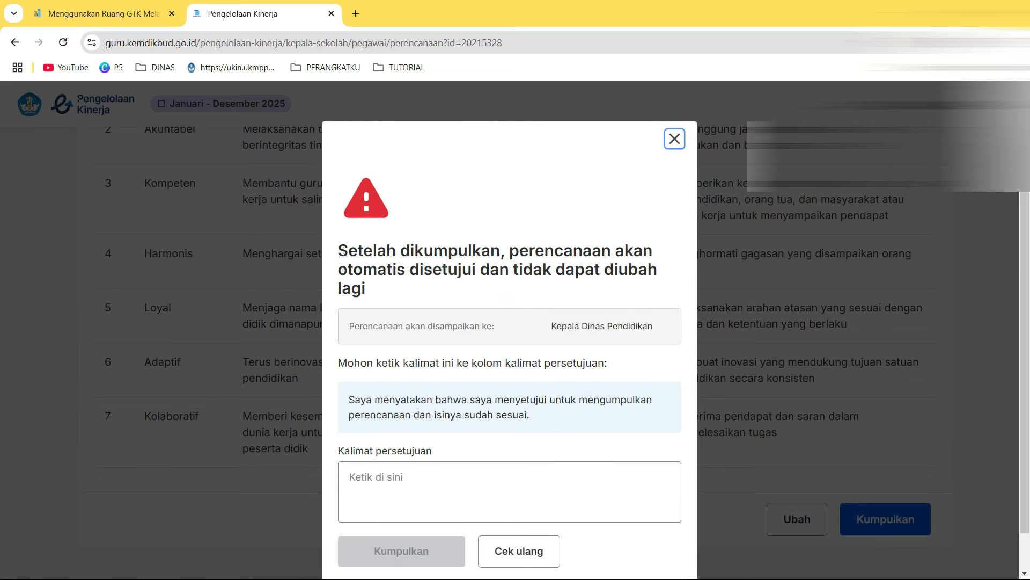
- Submit the plan with the approval sentence "Saya menyatakan bahwa saya menyetujui untuk mengumpulkan perencanaan dan isinya sudah sesuai." and return to Beranda
{"action": "left_click", "coordinate": [510, 491]}
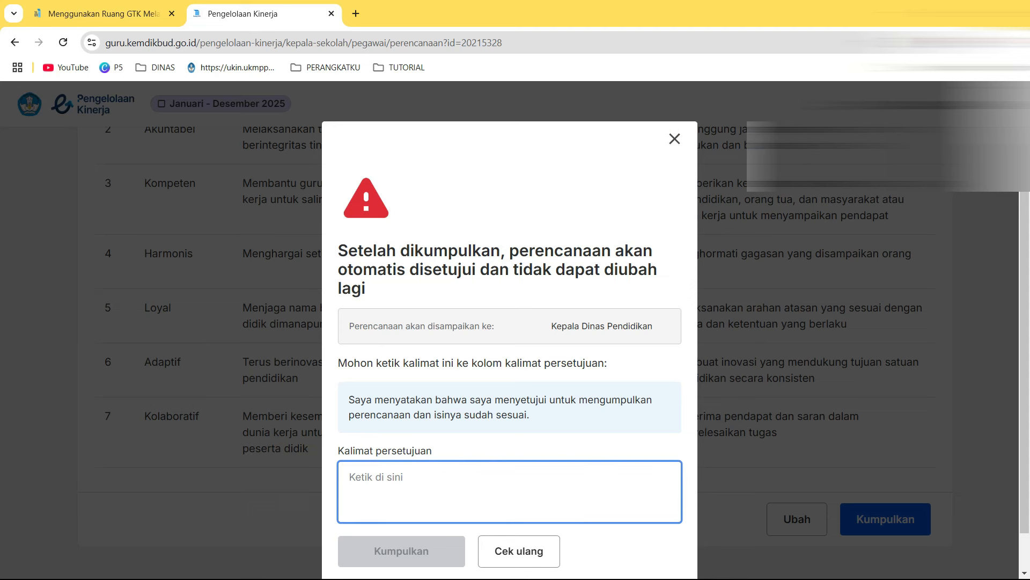
{"action": "type", "text": "S"}
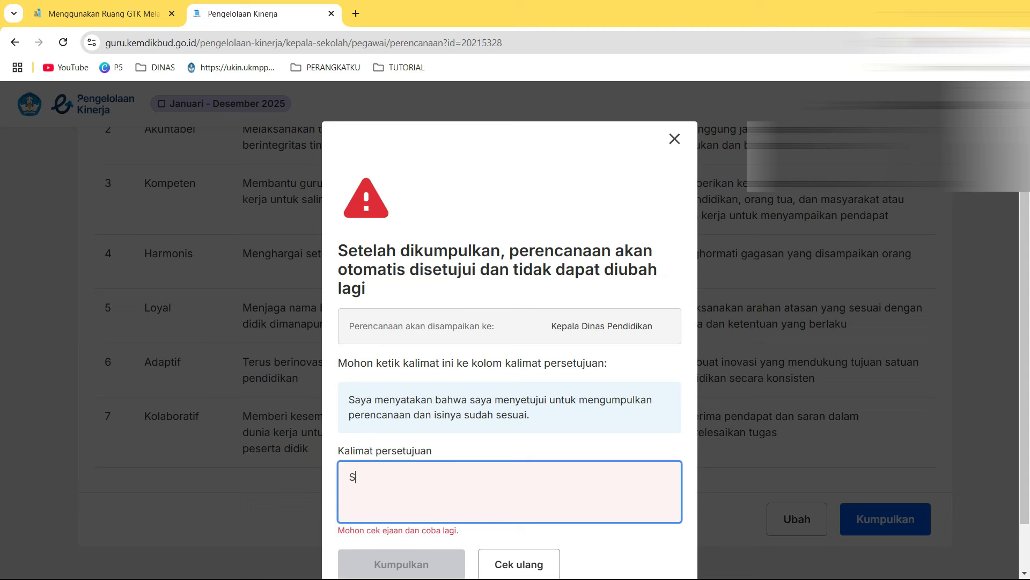
{"action": "type", "text": "aya menyatakan bahwa "}
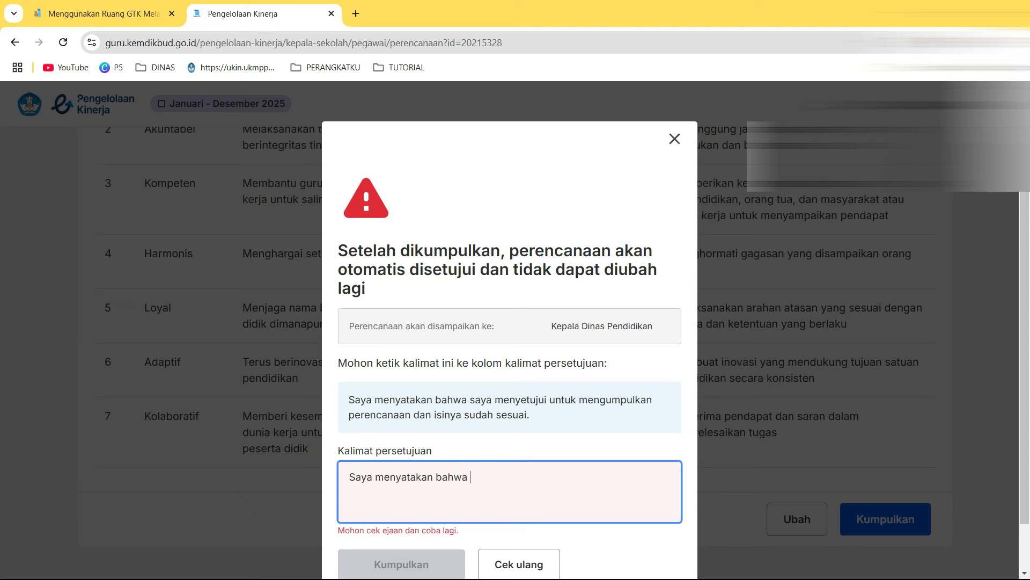
{"action": "type", "text": "saya menyetujui untu"}
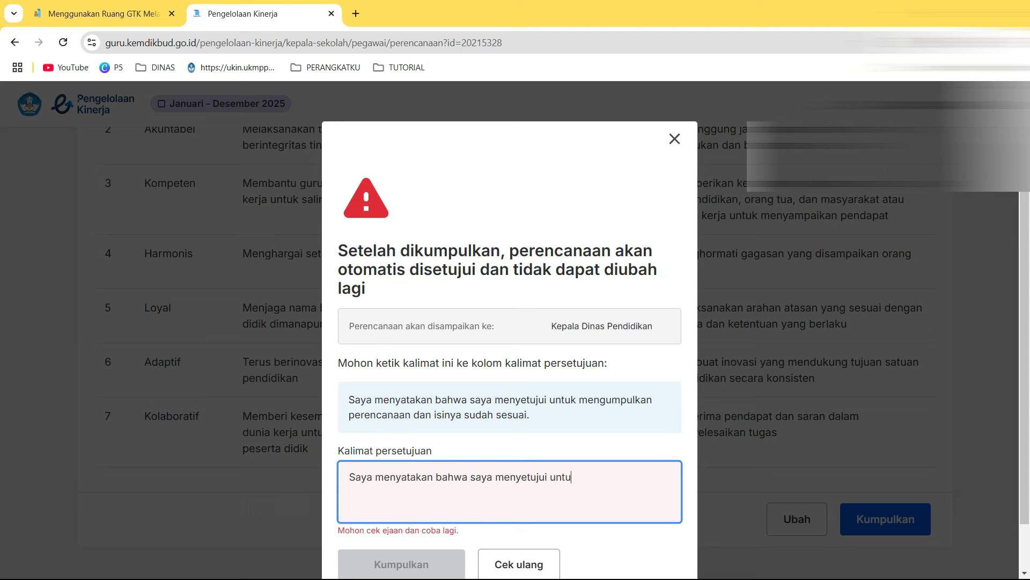
{"action": "type", "text": "k mengumpulkan perencanaan"}
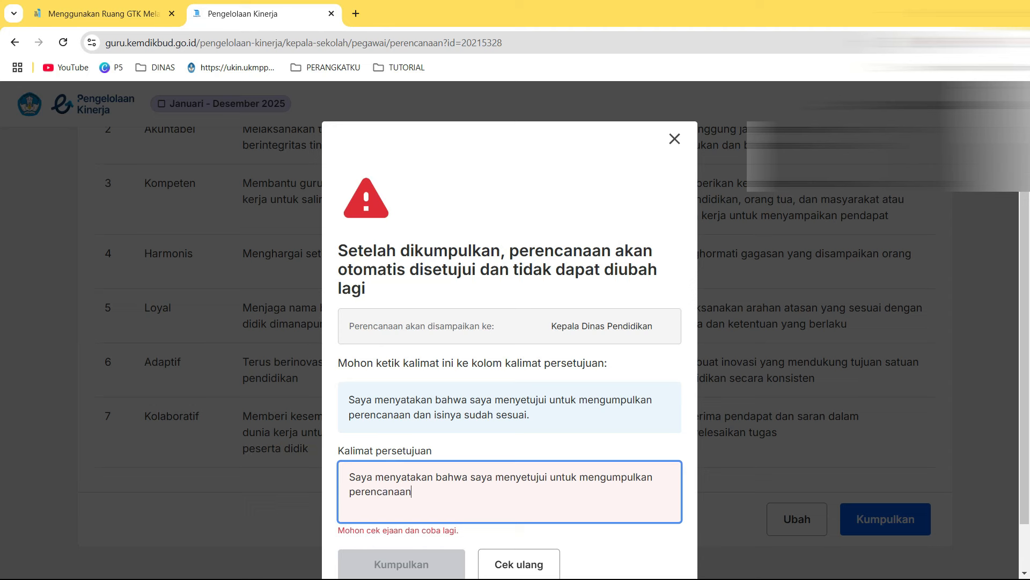
{"action": "type", "text": " dan isinya sudah sesuai."}
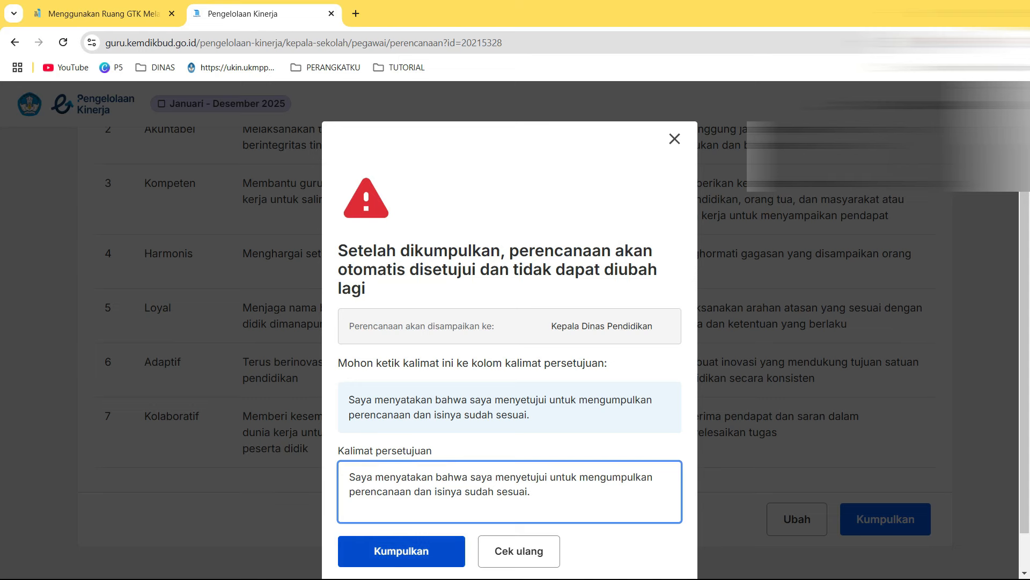
{"action": "left_click", "coordinate": [401, 551]}
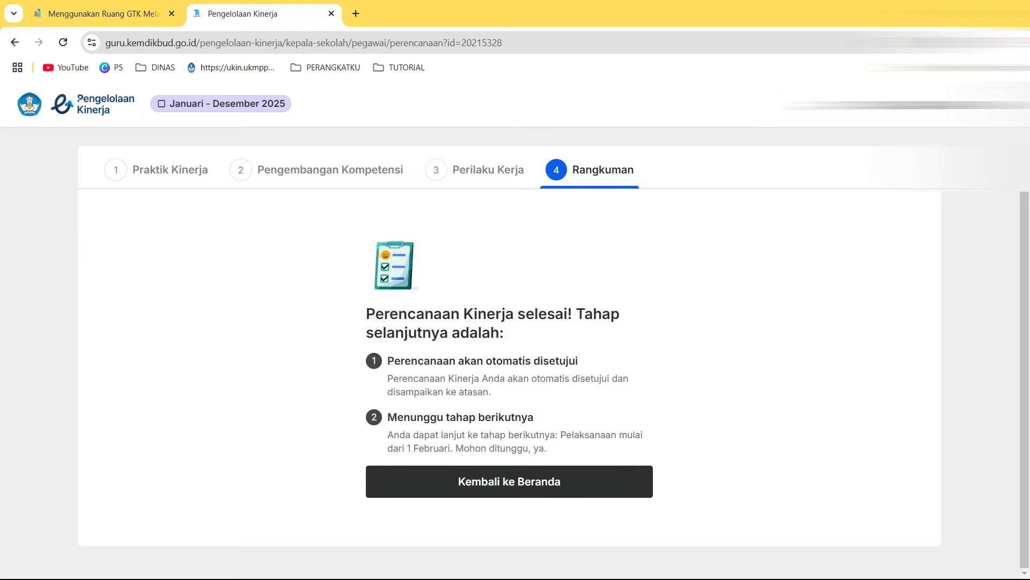
{"action": "left_click", "coordinate": [510, 482]}
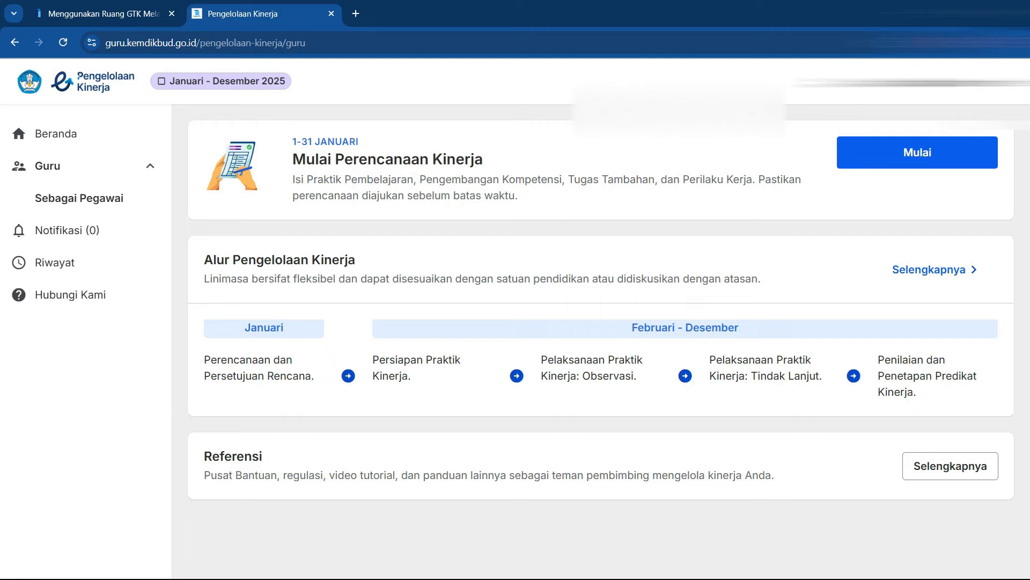
- Check that the period is Januari - Desember 2025 and start the teacher's Perencanaan Kinerja
{"action": "left_click", "coordinate": [848, 188]}
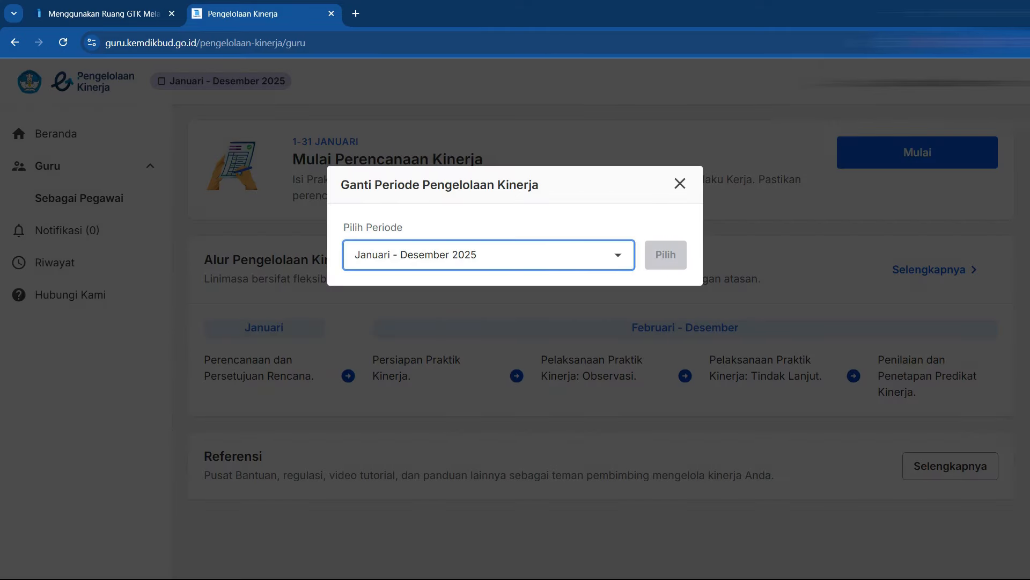
{"action": "key", "text": "Escape"}
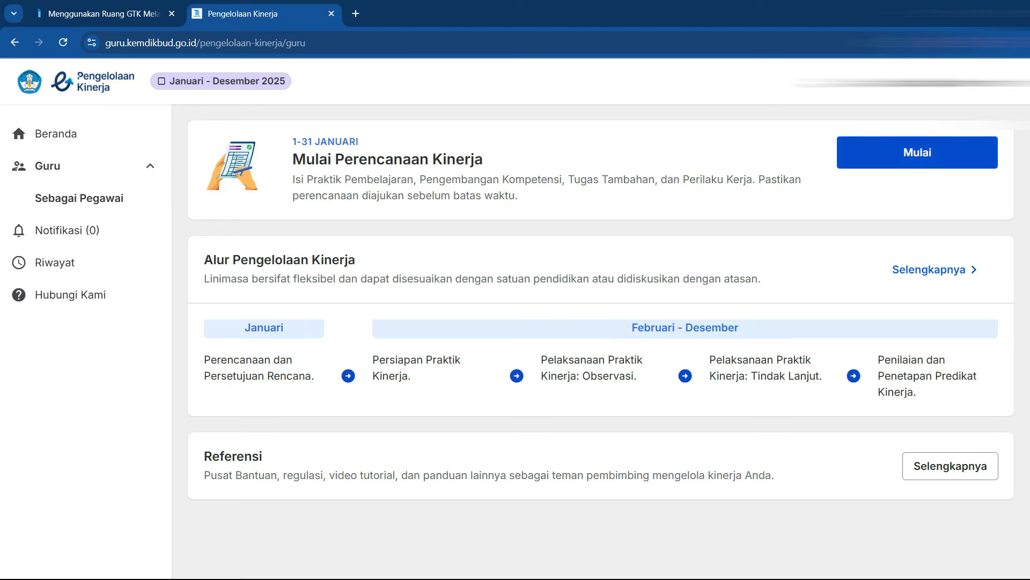
{"action": "left_click", "coordinate": [918, 153]}
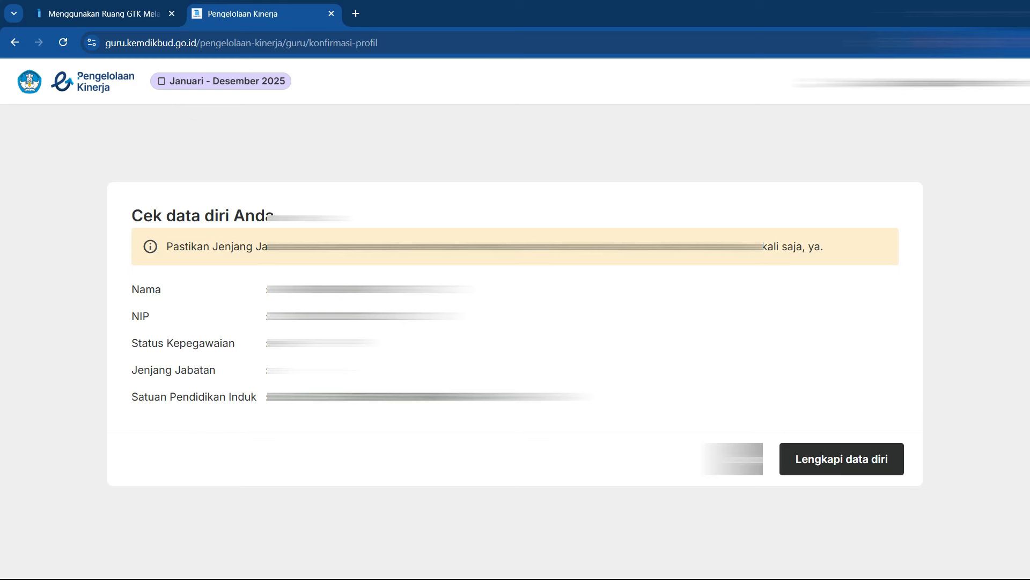
- Fill in the missing Jenjang Jabatan in the teacher's profile, save it, and confirm the personal data as correct
{"action": "left_click", "coordinate": [842, 459]}
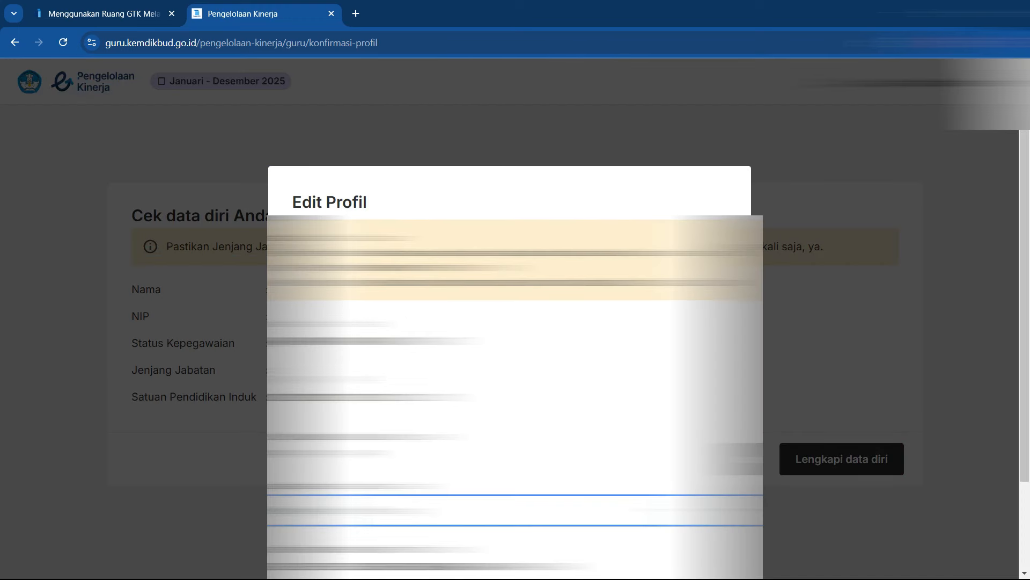
{"action": "scroll", "coordinate": [510, 348], "scroll_direction": "down", "scroll_amount": 2}
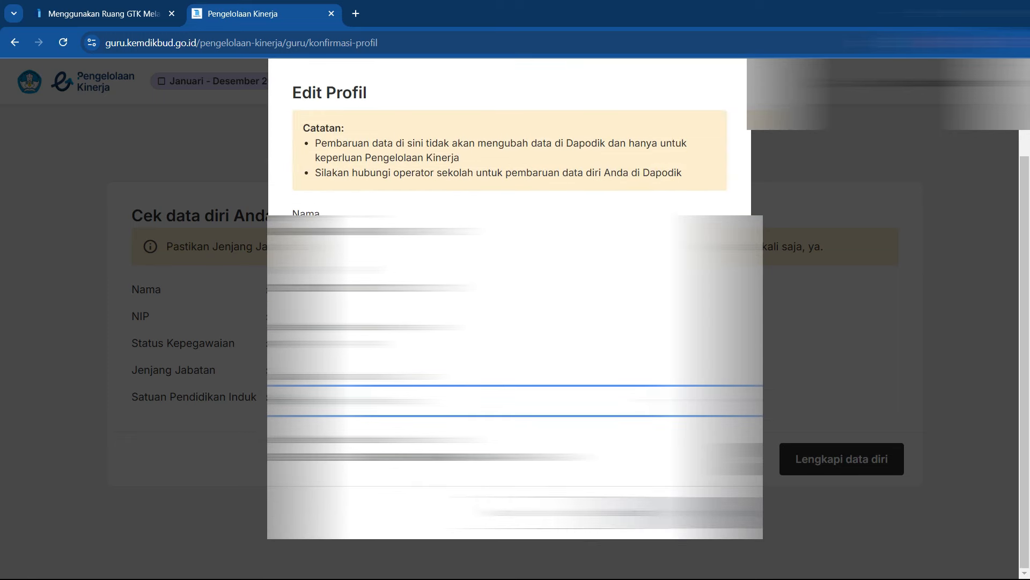
{"action": "left_click", "coordinate": [510, 401]}
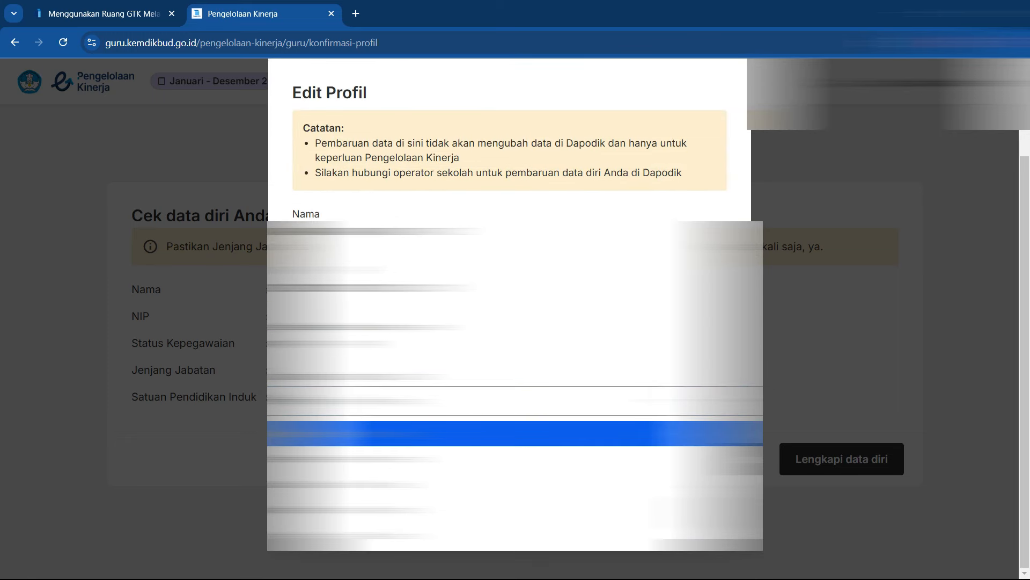
{"action": "left_click", "coordinate": [510, 433]}
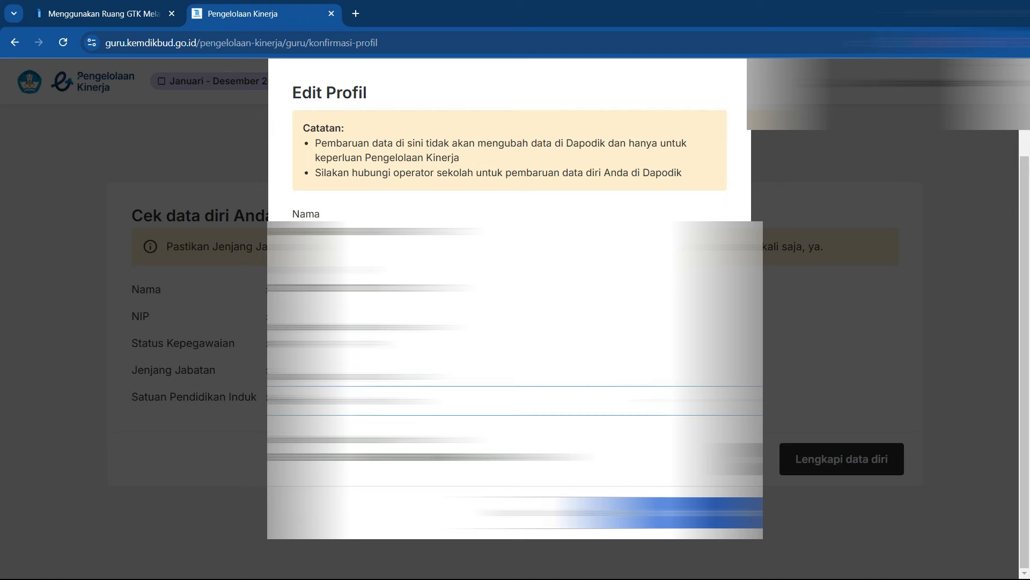
{"action": "left_click", "coordinate": [686, 513]}
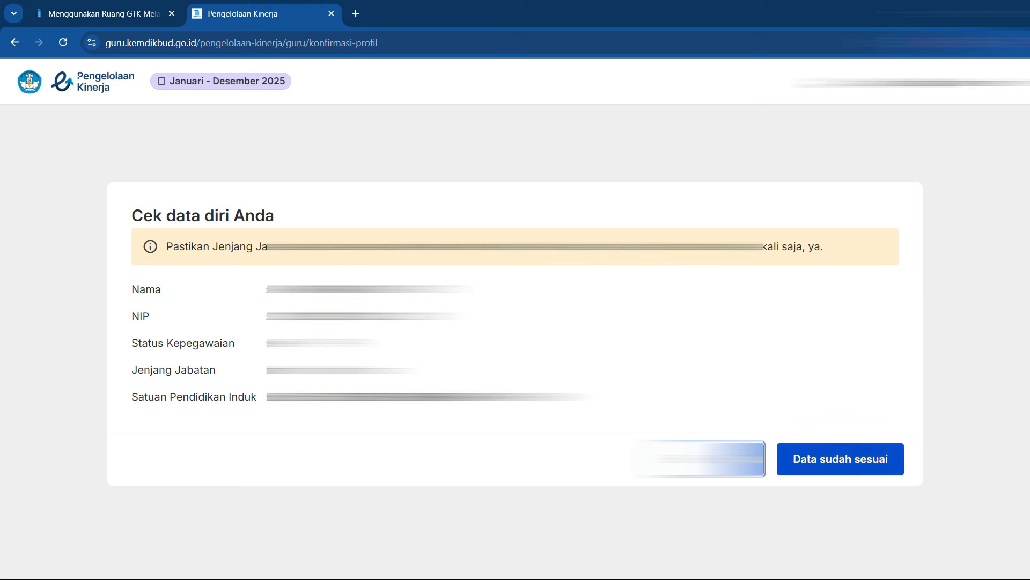
{"action": "left_click", "coordinate": [841, 459]}
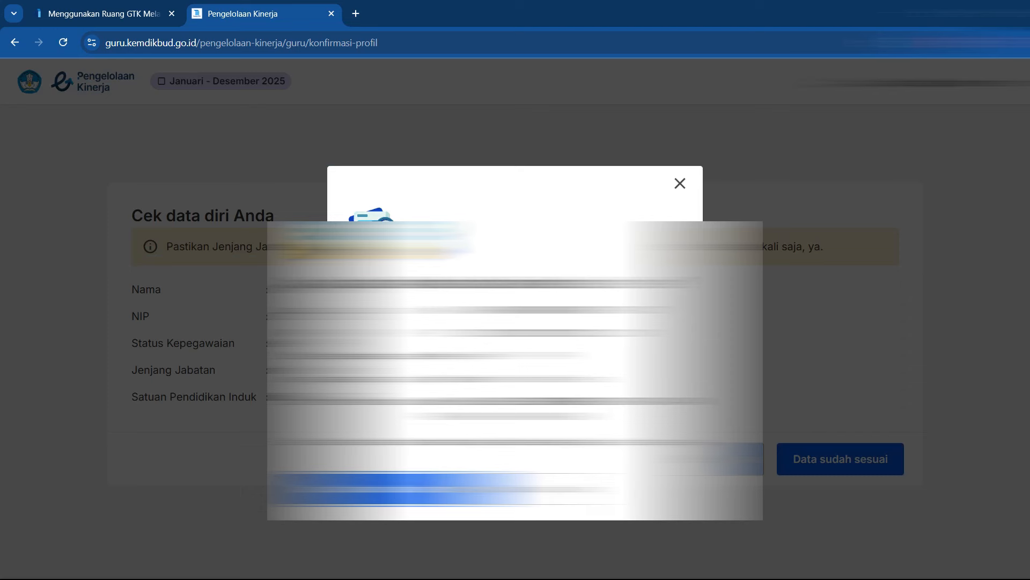
{"action": "left_click", "coordinate": [402, 489]}
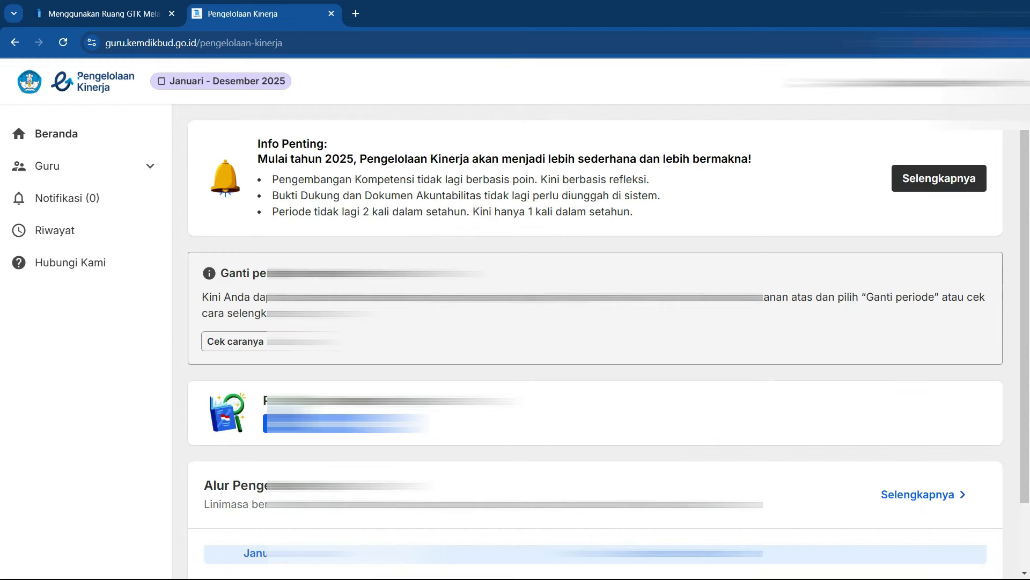
- Return to the Guru section as Sebagai Pegawai and continue filling in the Perencanaan Kinerja
{"action": "scroll", "coordinate": [596, 344], "scroll_direction": "down", "scroll_amount": 2}
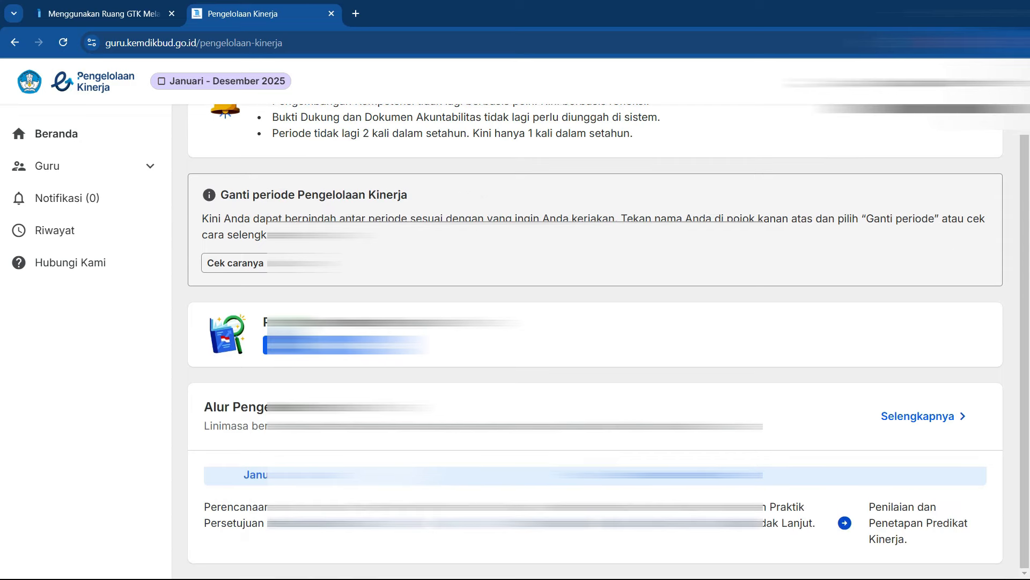
{"action": "scroll", "coordinate": [596, 344], "scroll_direction": "up", "scroll_amount": 2}
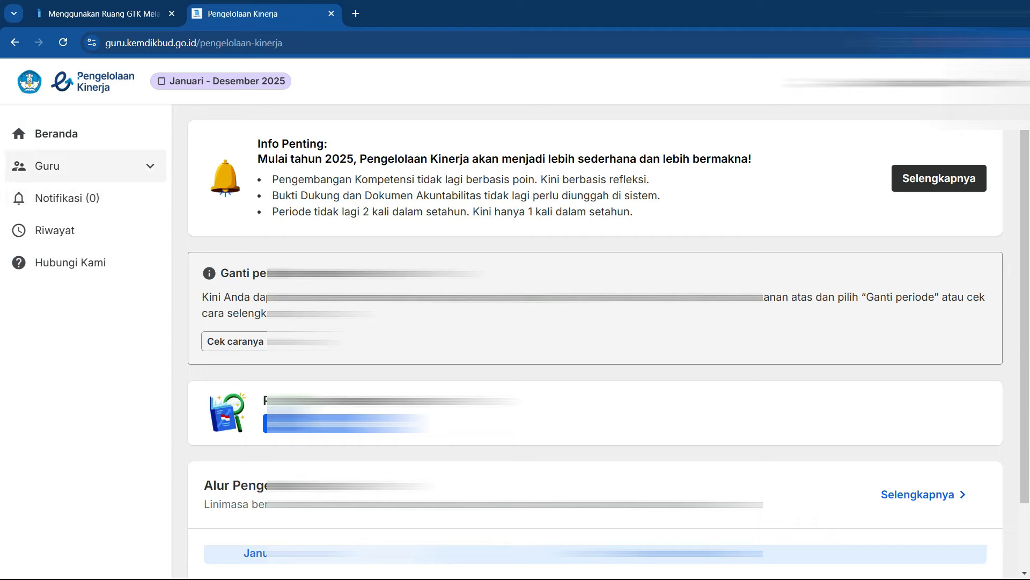
{"action": "left_click", "coordinate": [86, 166]}
{"action": "left_click", "coordinate": [78, 198]}
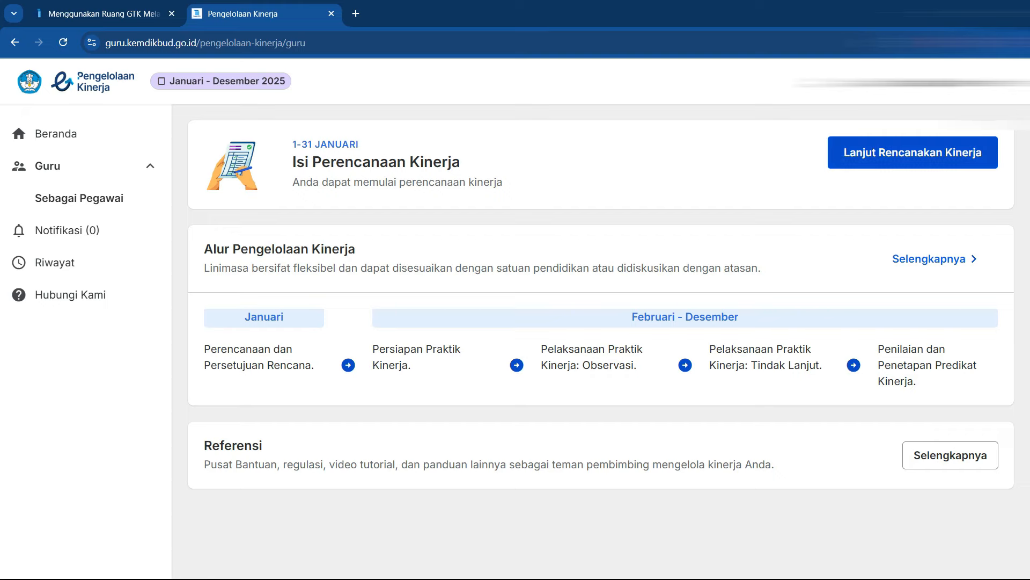
{"action": "left_click", "coordinate": [912, 152]}
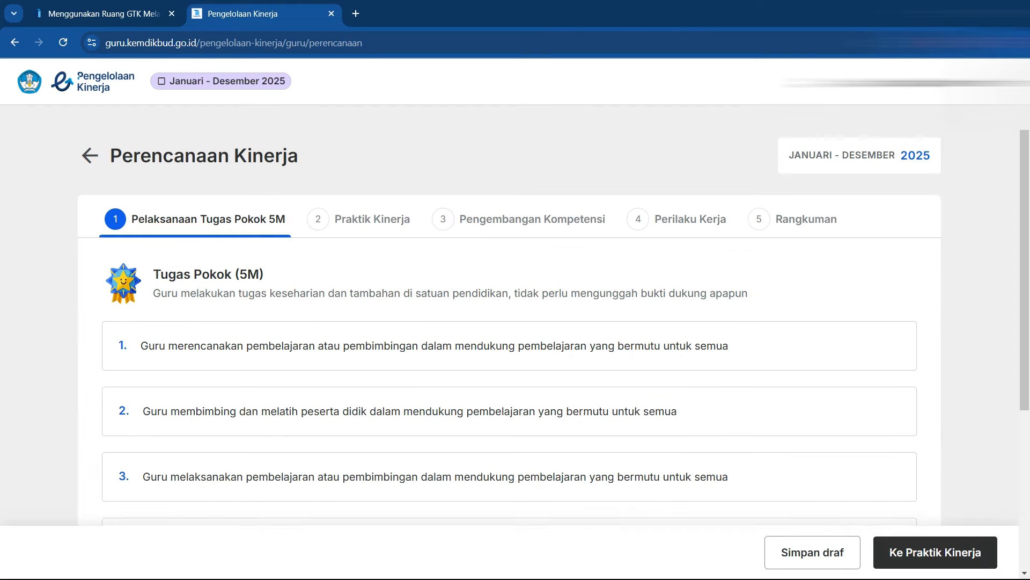
- Set the optional additional duty 5.1 to "Semua jenjang: Meningkatnya kinerja satuan pendidikan melalui pelaksanaan tugas tambahan sebagai Pembina Ekstrakurikuler"
{"action": "scroll", "coordinate": [510, 311], "scroll_direction": "down", "scroll_amount": 4}
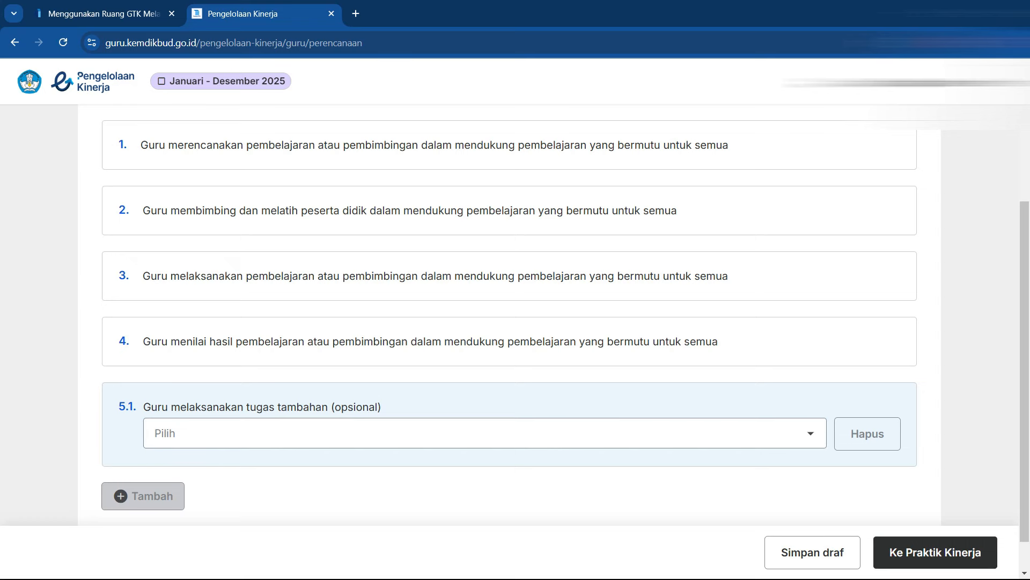
{"action": "scroll", "coordinate": [510, 315], "scroll_direction": "up", "scroll_amount": 3}
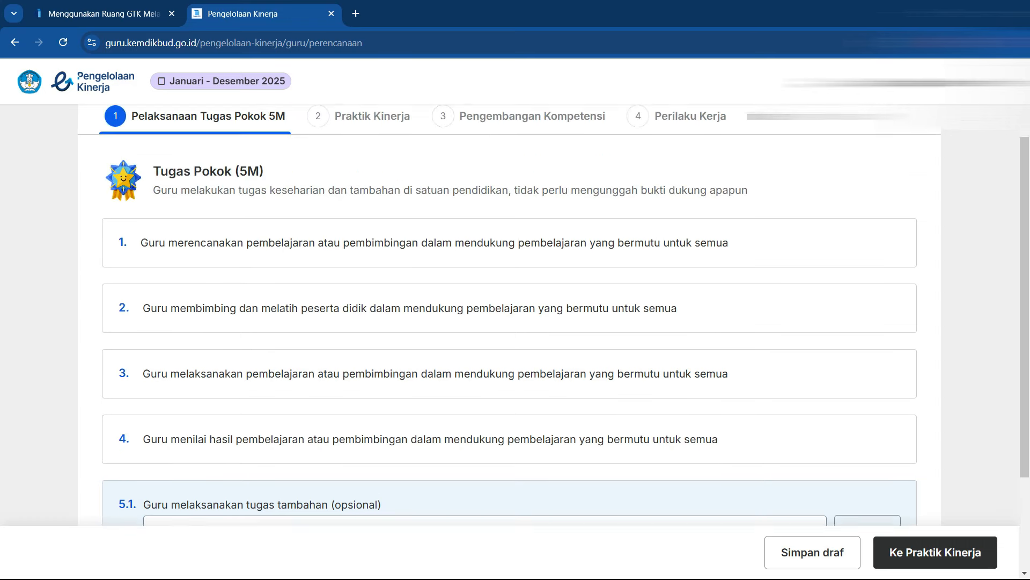
{"action": "scroll", "coordinate": [510, 316], "scroll_direction": "down", "scroll_amount": 3}
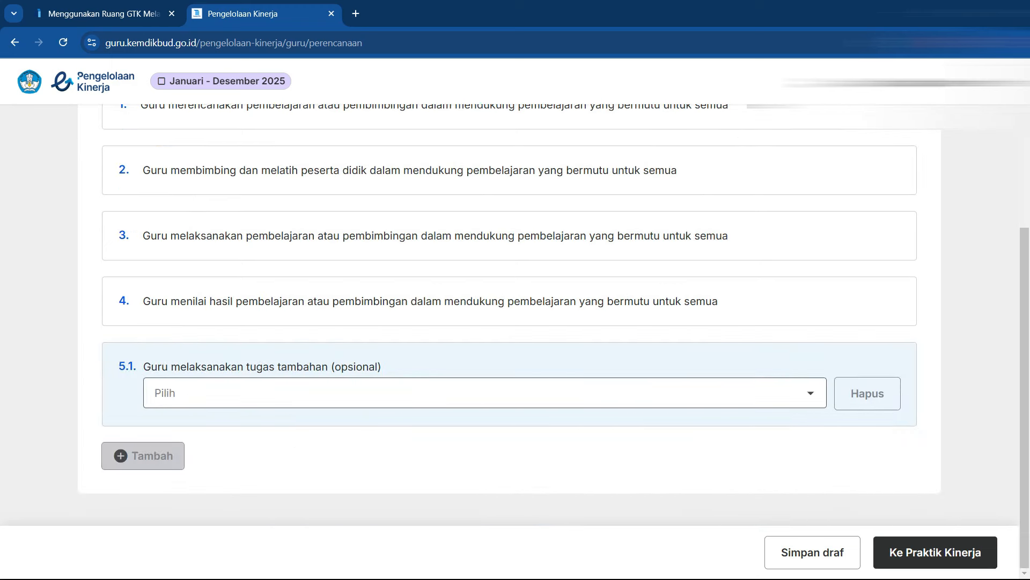
{"action": "left_click", "coordinate": [485, 393]}
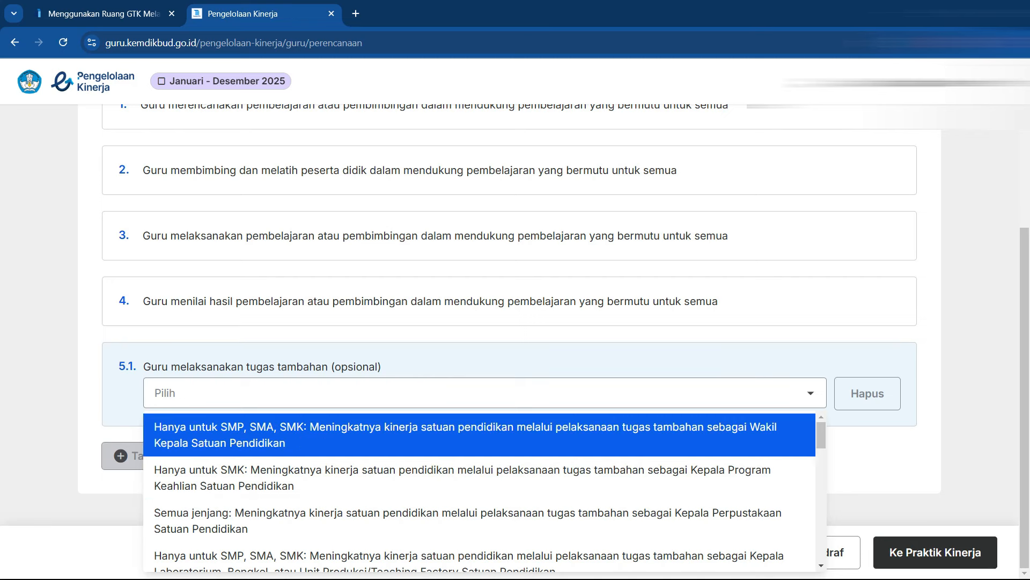
{"action": "scroll", "coordinate": [484, 491], "scroll_direction": "down", "scroll_amount": 4}
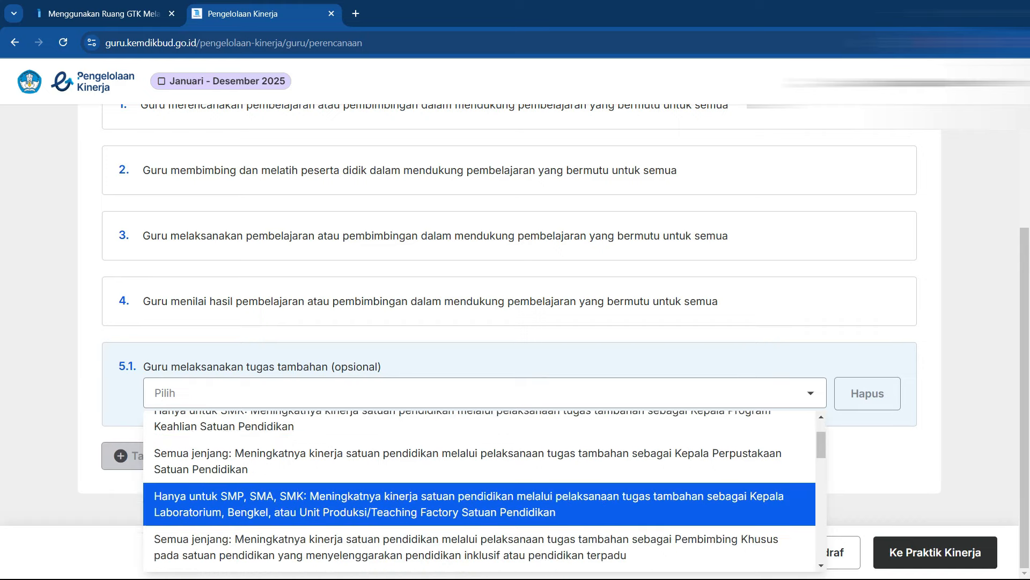
{"action": "scroll", "coordinate": [484, 510], "scroll_direction": "down", "scroll_amount": 2}
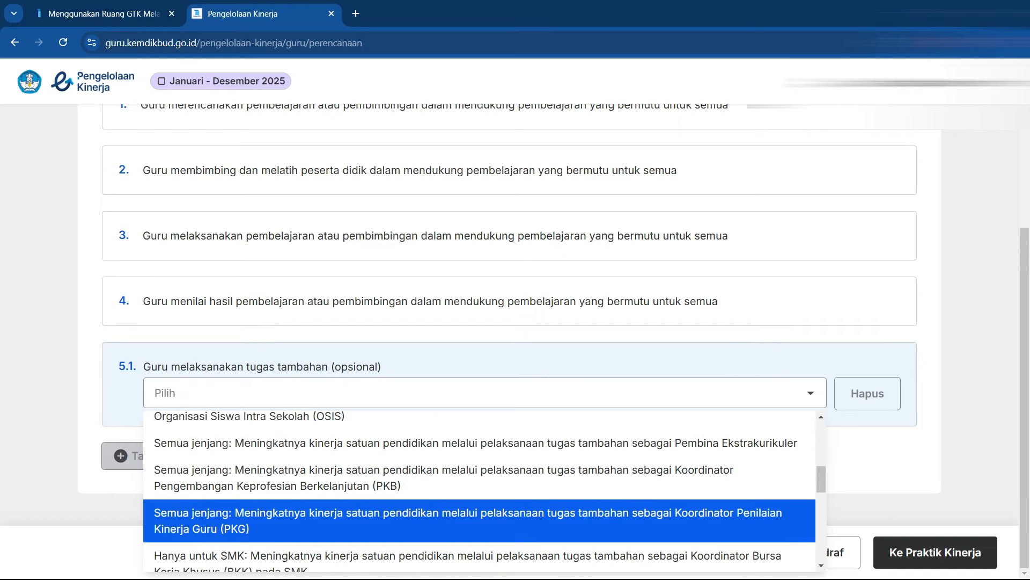
{"action": "scroll", "coordinate": [485, 491], "scroll_direction": "down", "scroll_amount": 1}
{"action": "scroll", "coordinate": [485, 491], "scroll_direction": "down", "scroll_amount": 2}
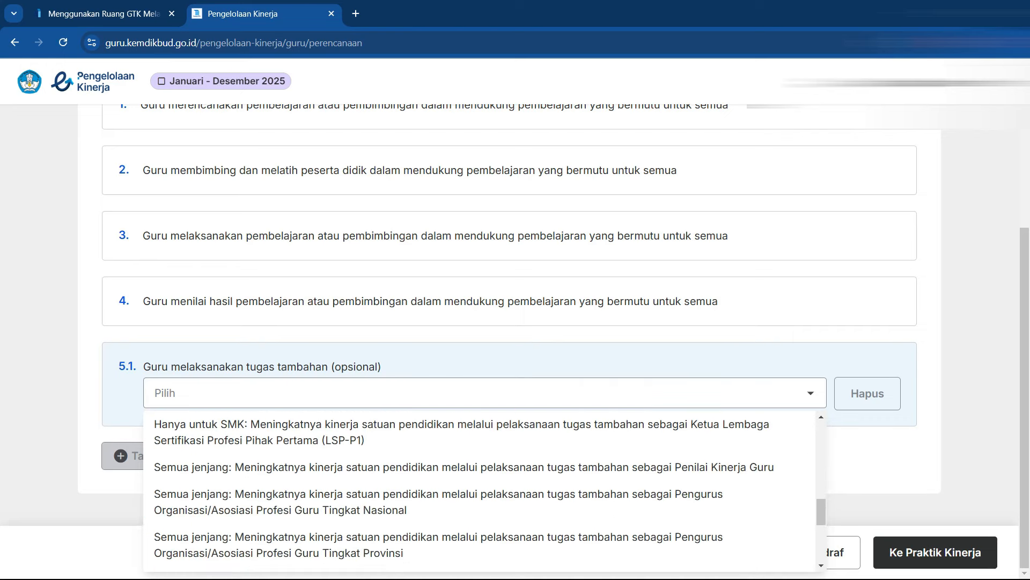
{"action": "scroll", "coordinate": [485, 491], "scroll_direction": "down", "scroll_amount": 2}
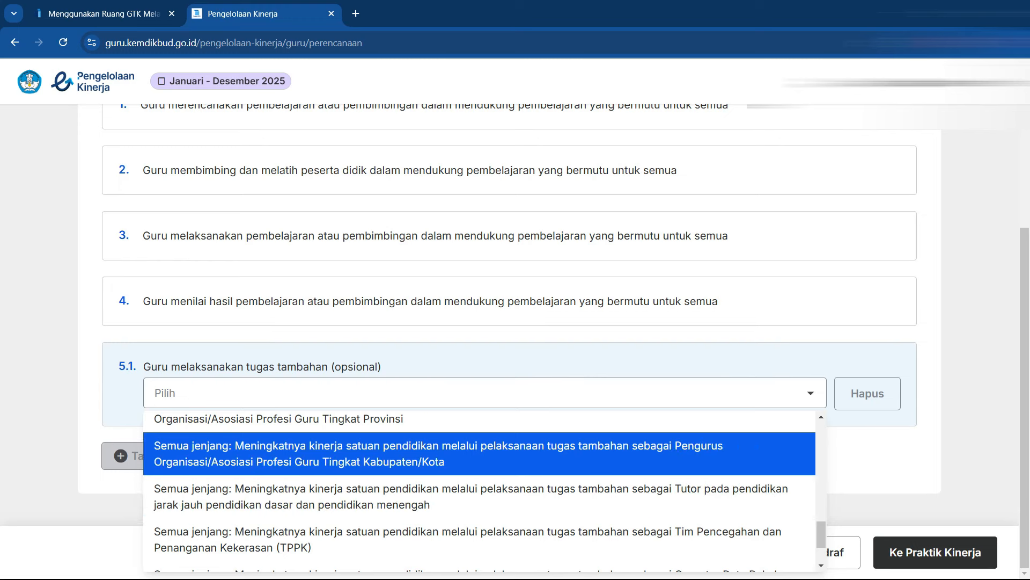
{"action": "scroll", "coordinate": [485, 491], "scroll_direction": "up", "scroll_amount": 1}
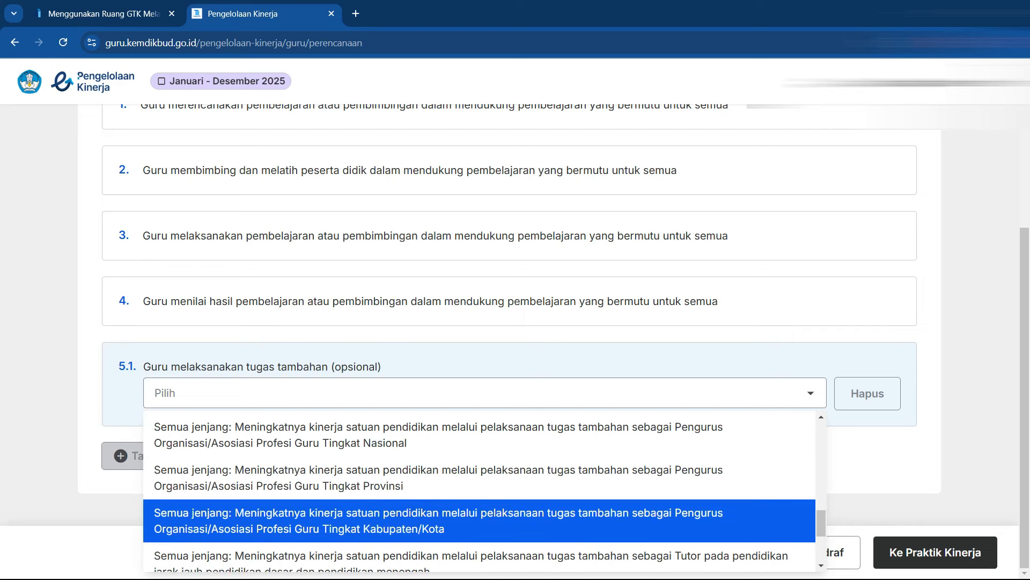
{"action": "scroll", "coordinate": [485, 491], "scroll_direction": "down", "scroll_amount": 2}
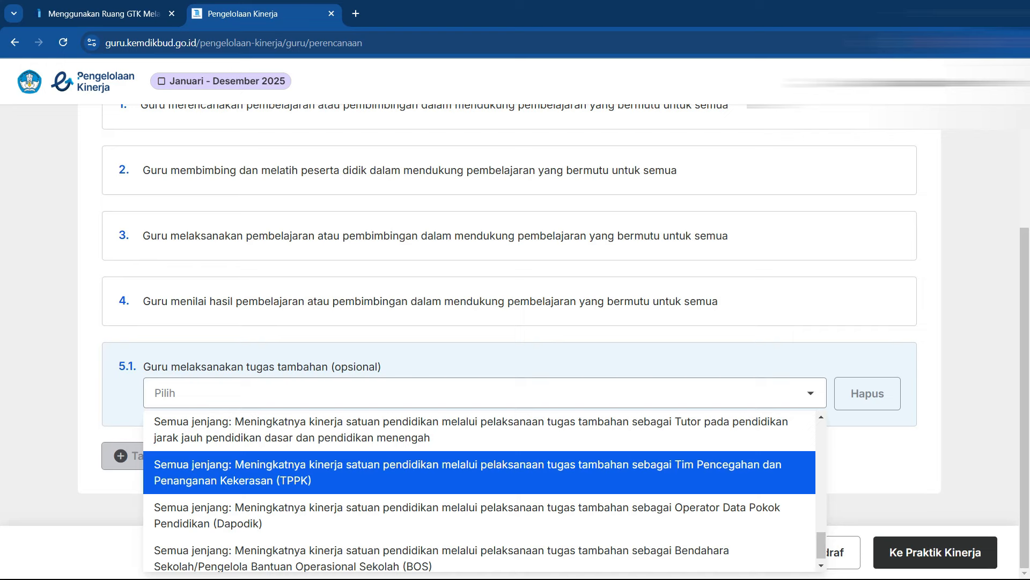
{"action": "scroll", "coordinate": [485, 510], "scroll_direction": "down", "scroll_amount": 1}
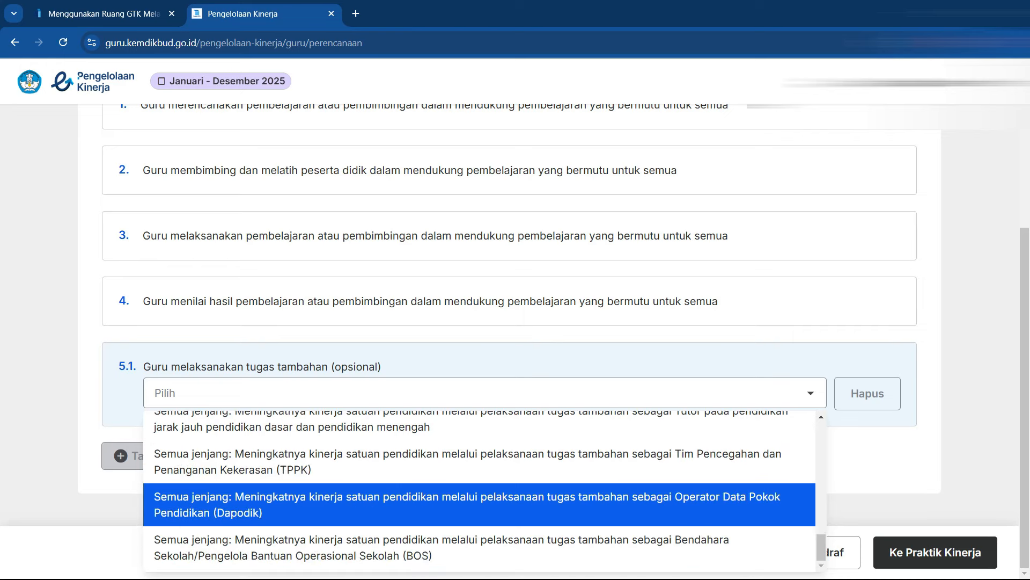
{"action": "scroll", "coordinate": [484, 510], "scroll_direction": "up", "scroll_amount": 3}
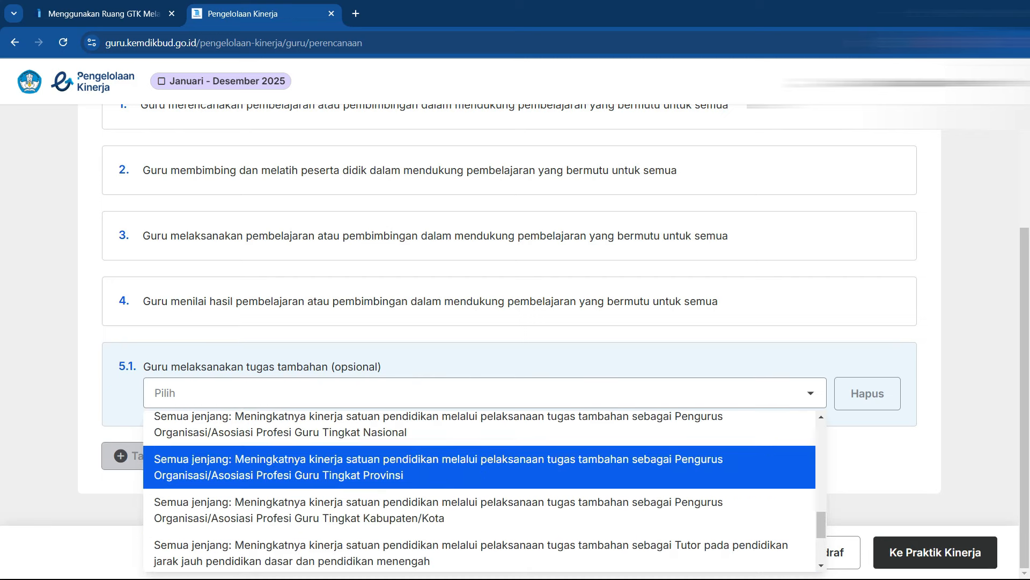
{"action": "scroll", "coordinate": [485, 489], "scroll_direction": "up", "scroll_amount": 2}
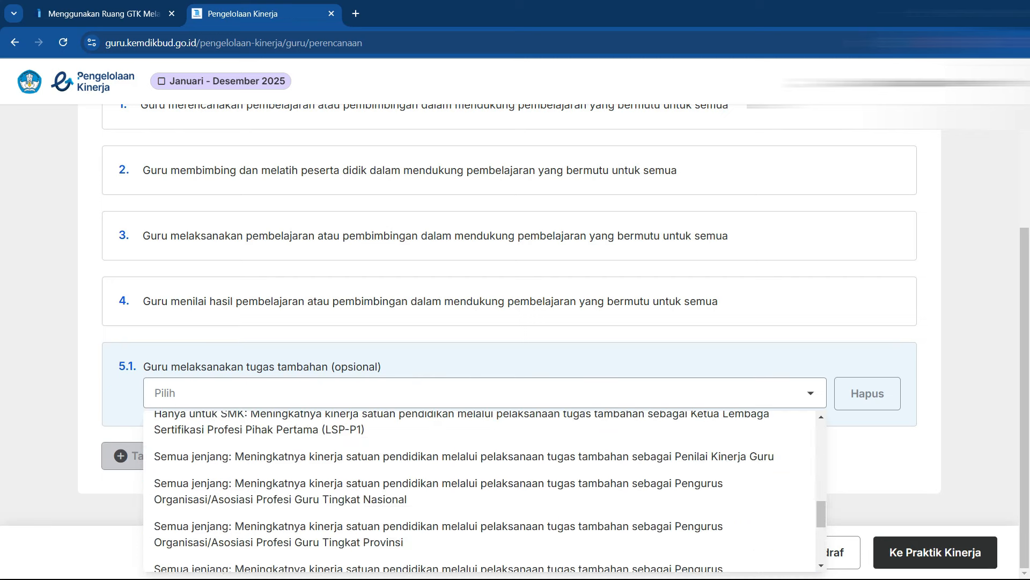
{"action": "scroll", "coordinate": [484, 488], "scroll_direction": "up", "scroll_amount": 2}
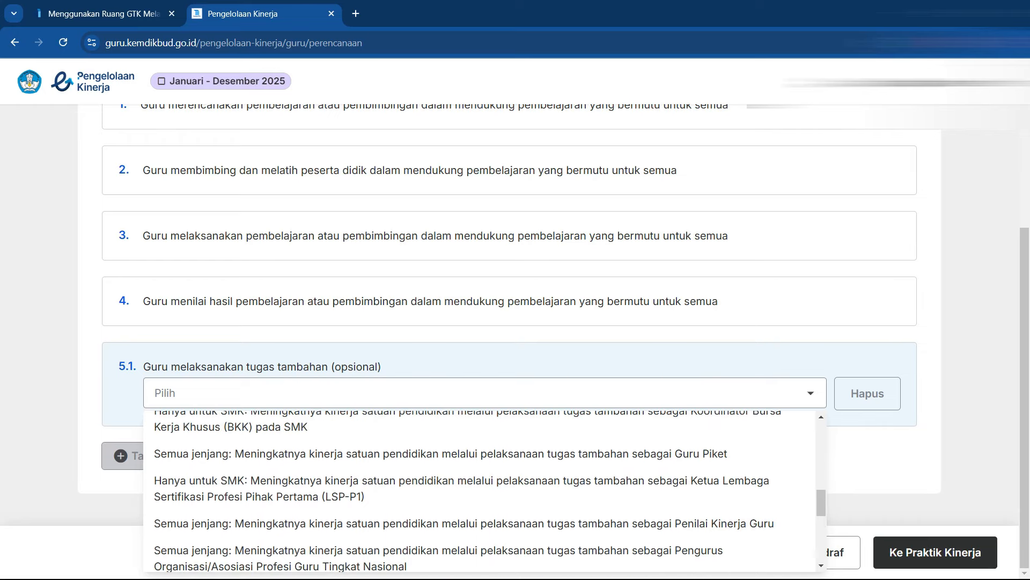
{"action": "scroll", "coordinate": [485, 491], "scroll_direction": "up", "scroll_amount": 2}
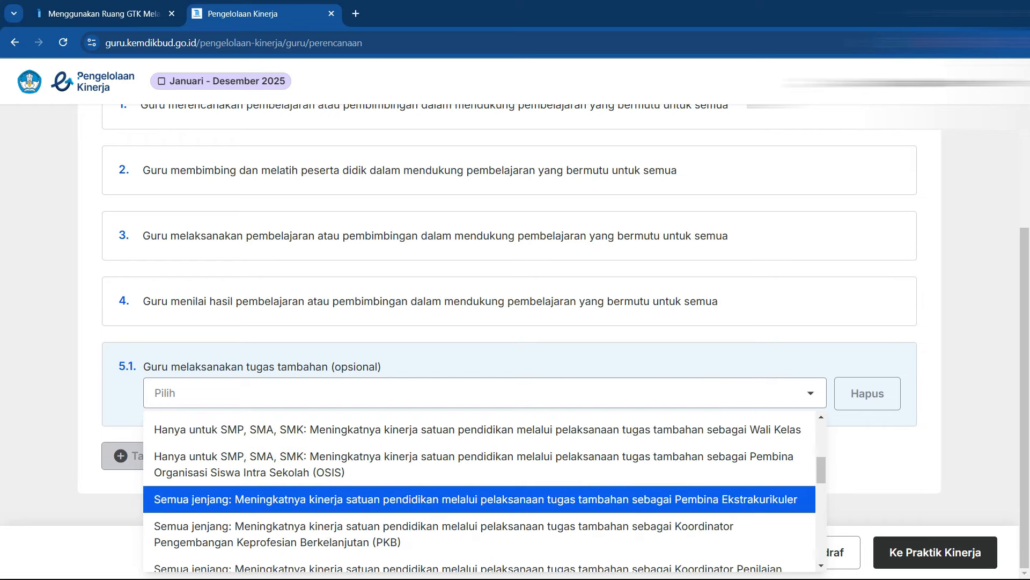
{"action": "left_click", "coordinate": [475, 499]}
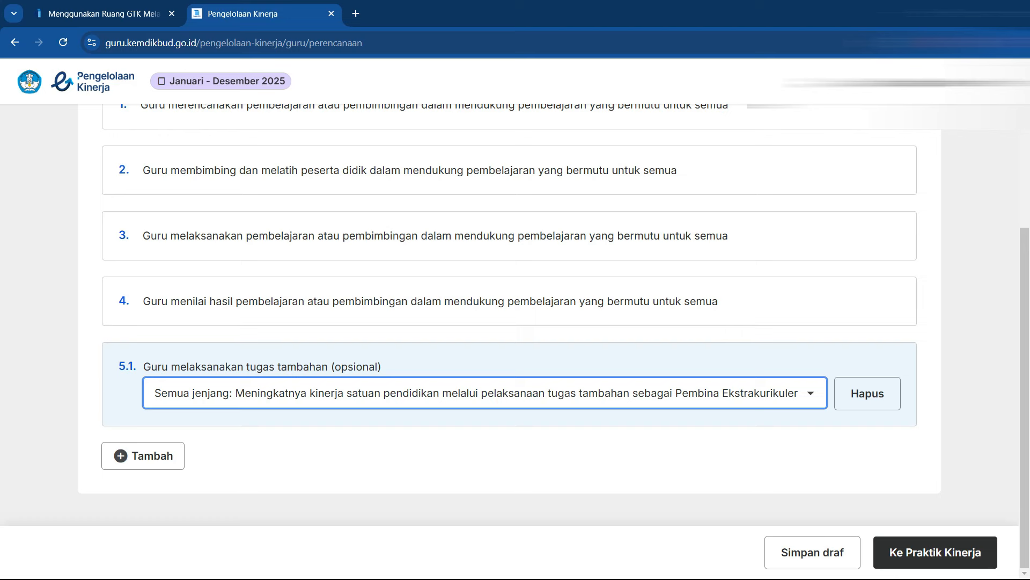
- Proceed to Praktik Kinerja and choose the "Penerapan Disiplin Positif" indicator in the Manajemen Kelas dimension
{"action": "left_click", "coordinate": [935, 552]}
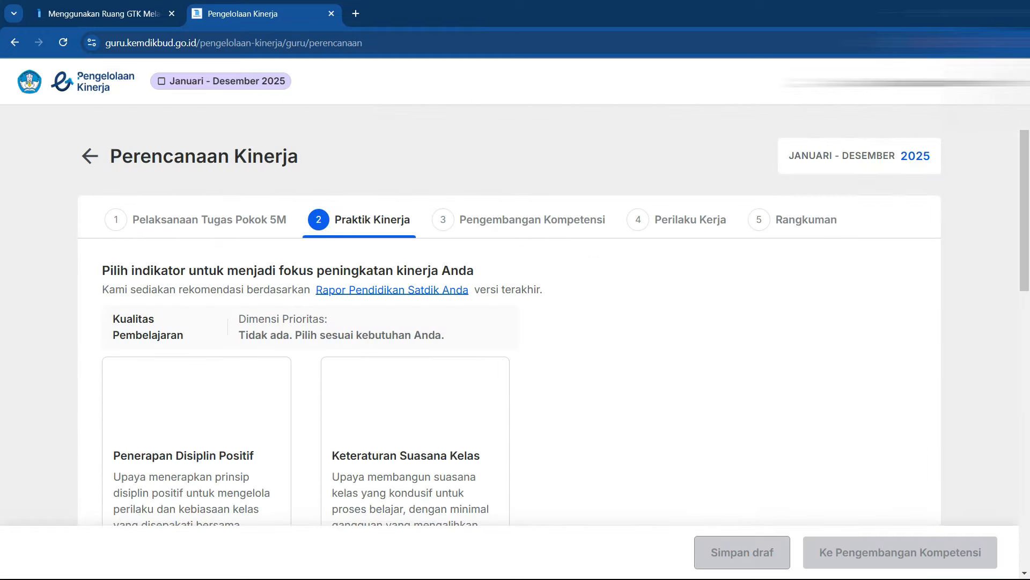
{"action": "scroll", "coordinate": [510, 317], "scroll_direction": "down", "scroll_amount": 2}
{"action": "scroll", "coordinate": [510, 317], "scroll_direction": "up", "scroll_amount": 1}
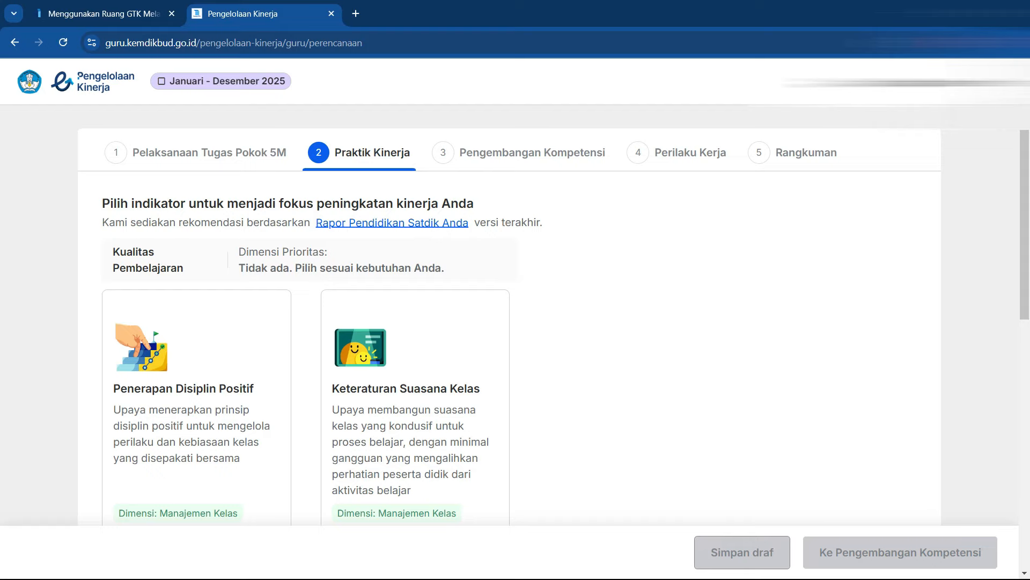
{"action": "scroll", "coordinate": [510, 317], "scroll_direction": "down", "scroll_amount": 10}
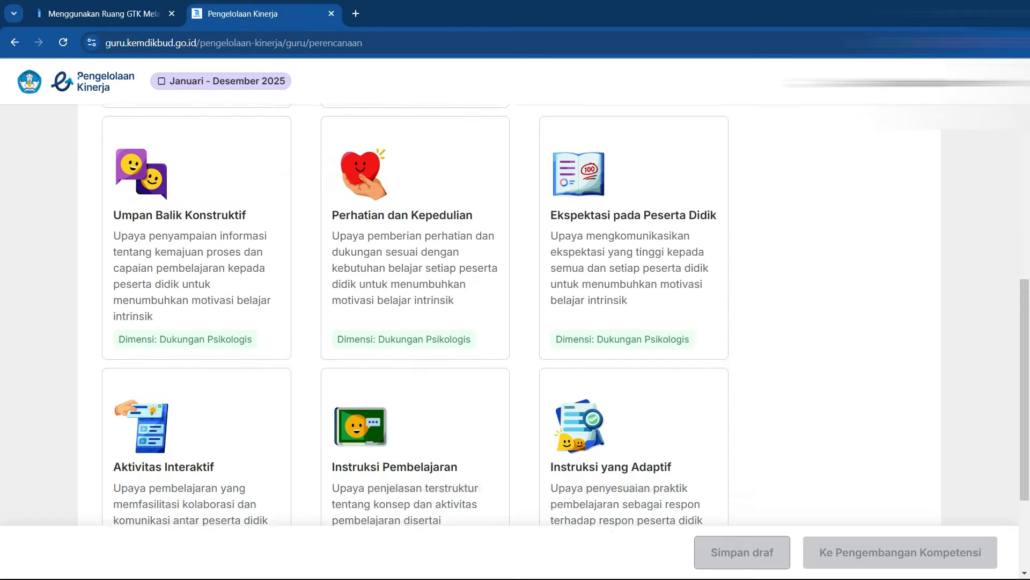
{"action": "scroll", "coordinate": [510, 316], "scroll_direction": "up", "scroll_amount": 10}
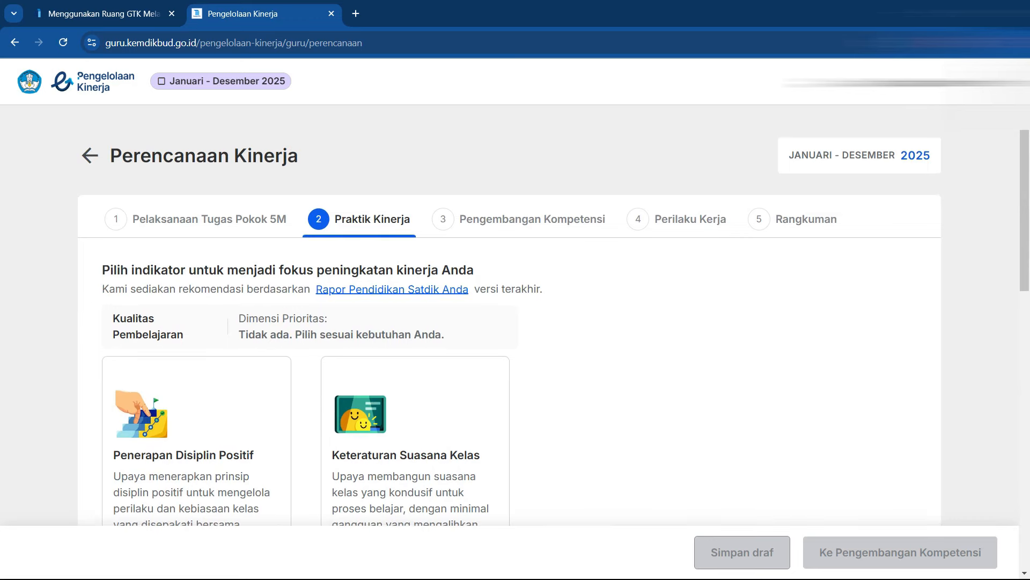
{"action": "scroll", "coordinate": [510, 316], "scroll_direction": "down", "scroll_amount": 5}
{"action": "scroll", "coordinate": [510, 317], "scroll_direction": "up", "scroll_amount": 1}
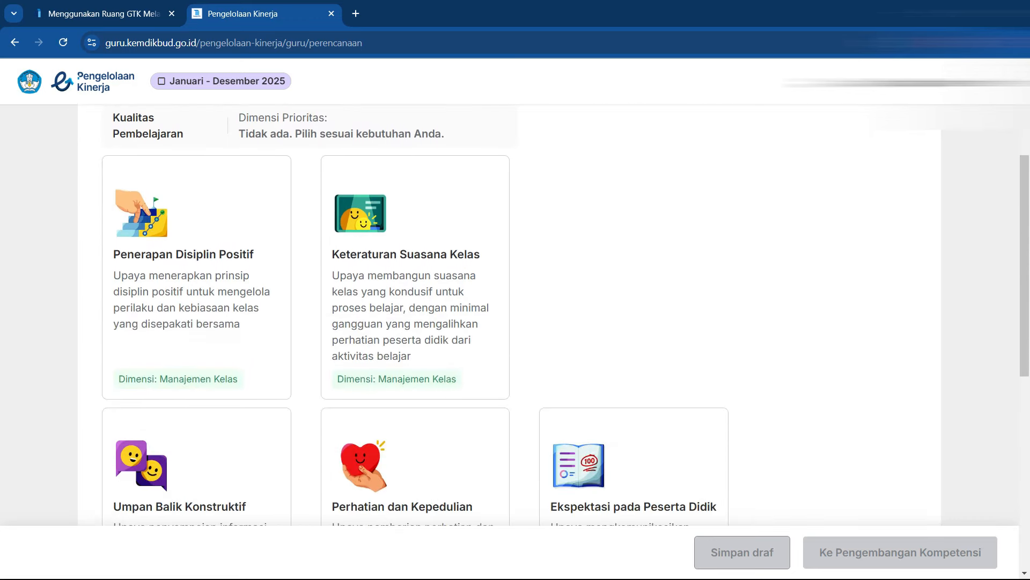
{"action": "left_click", "coordinate": [196, 277]}
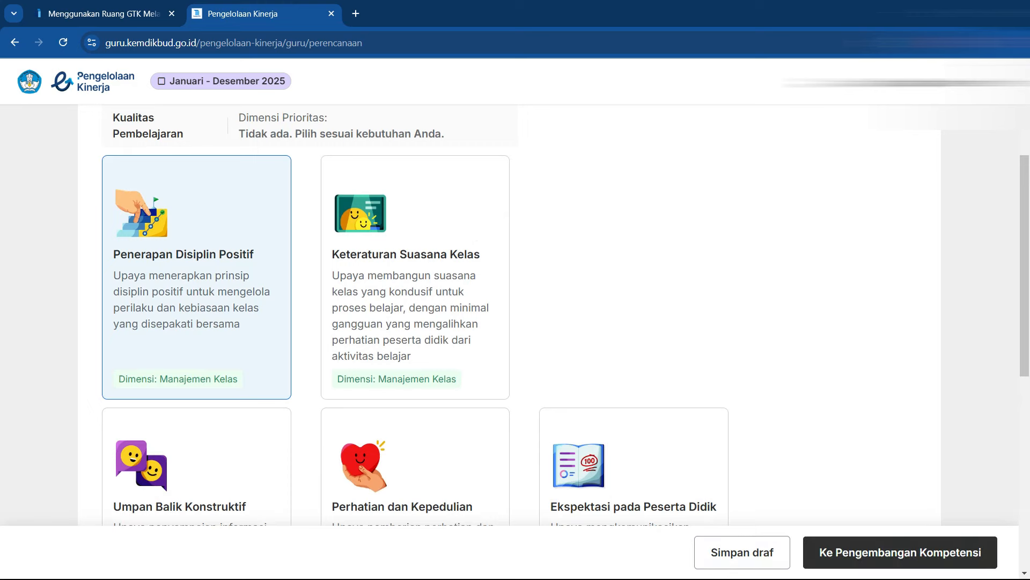
- In Pengembangan Kompetensi, choose the Indikator Kompetensi on "Pengembangan diri melalui kebiasaan refleksi" and proceed to Perilaku Kerja
{"action": "left_click", "coordinate": [900, 552]}
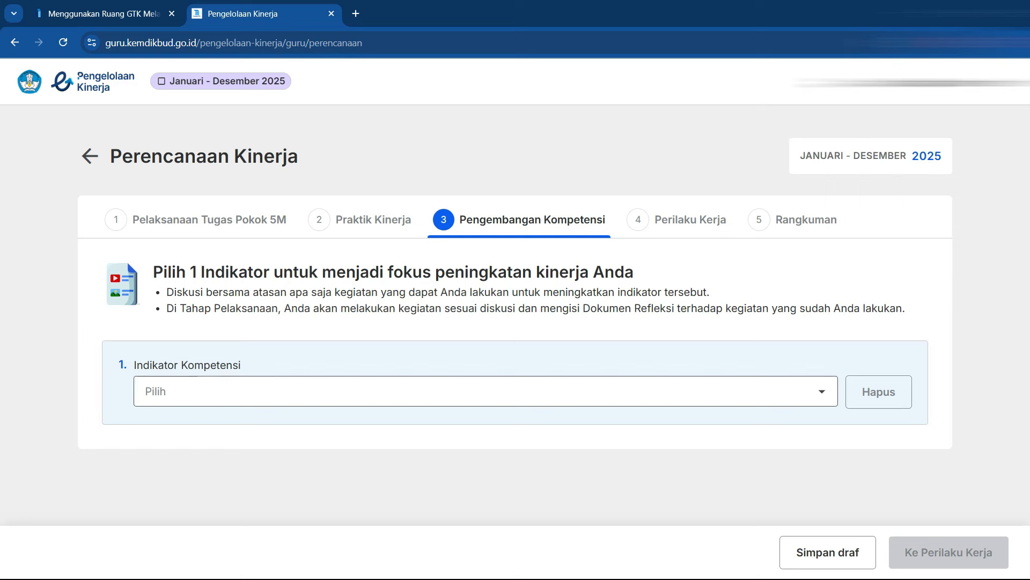
{"action": "left_click", "coordinate": [483, 391]}
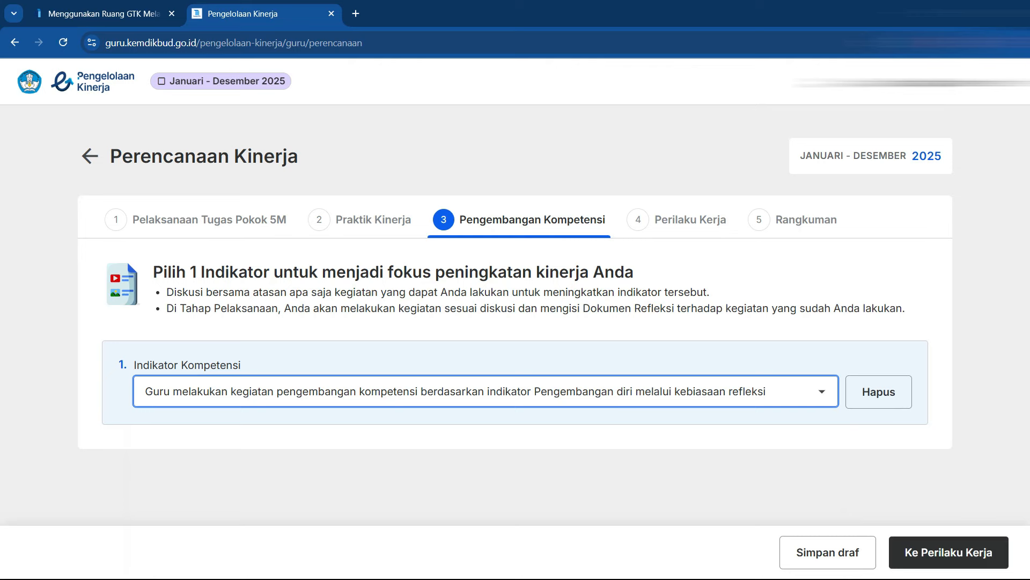
{"action": "left_click", "coordinate": [949, 553]}
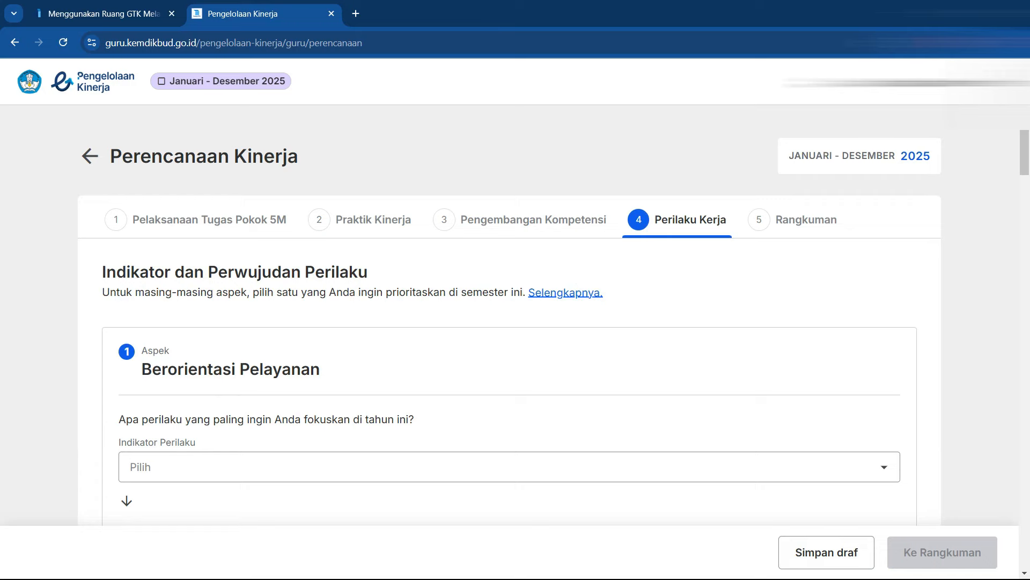
- Set the Berorientasi Pelayanan behaviour indicator to "Bersifat ramah kepada peserta didik dan orangtua tanpa membeda-bedakan..."
{"action": "scroll", "coordinate": [509, 333], "scroll_direction": "down", "scroll_amount": 2}
{"action": "left_click", "coordinate": [509, 333]}
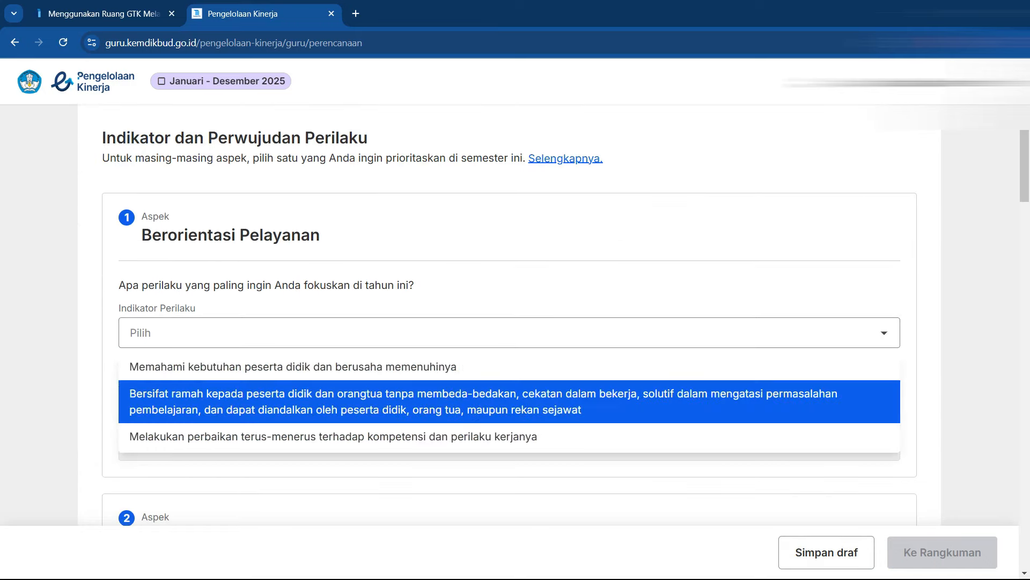
{"action": "left_click", "coordinate": [483, 402]}
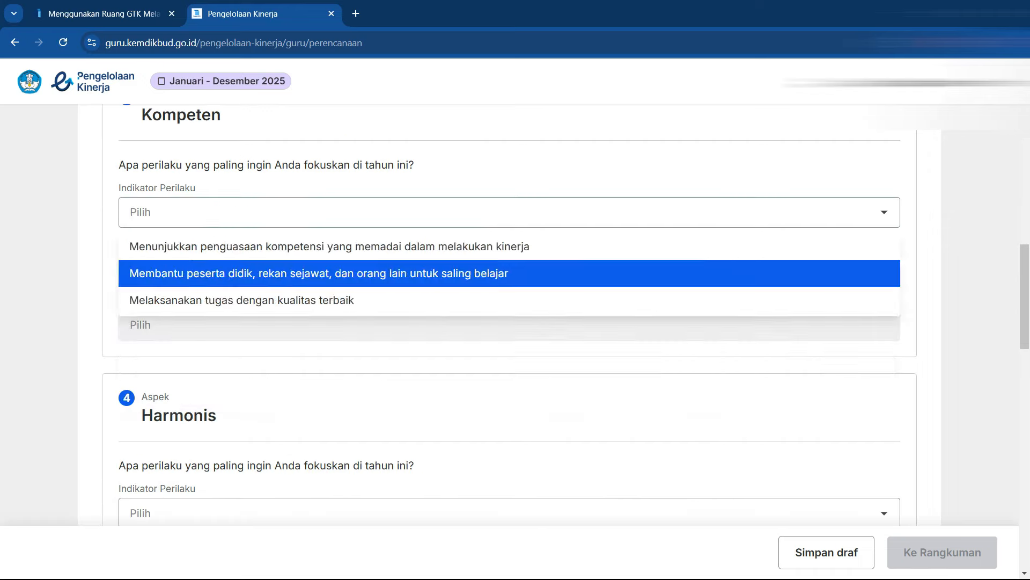
- Set Kompeten's indicator to "Membantu peserta didik, rekan sejawat, dan orang lain untuk saling belajar" and its Perwujudan to "Memberikan kesempatan orang lain untuk menyampaikan pendapat"
{"action": "left_click", "coordinate": [376, 272]}
{"action": "left_click", "coordinate": [510, 325]}
{"action": "left_click", "coordinate": [376, 359]}
- Set Harmonis's indicator to "Mampu membangun lingkungan pembelajaran yang kondusif" and its Perwujudan to "Menyelesaikan konflik di antara rekan kerja, atasan, peserta didik..."
{"action": "scroll", "coordinate": [509, 359], "scroll_direction": "down", "scroll_amount": 3}
{"action": "left_click", "coordinate": [509, 311]}
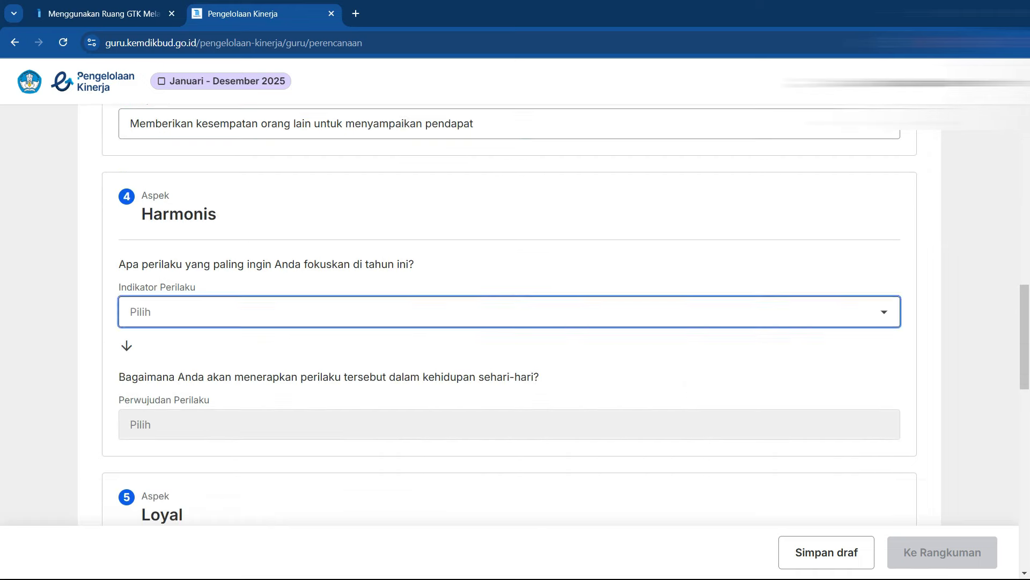
{"action": "left_click", "coordinate": [376, 399]}
{"action": "scroll", "coordinate": [509, 398], "scroll_direction": "down", "scroll_amount": 3}
{"action": "left_click", "coordinate": [510, 223]}
{"action": "left_click", "coordinate": [375, 257]}
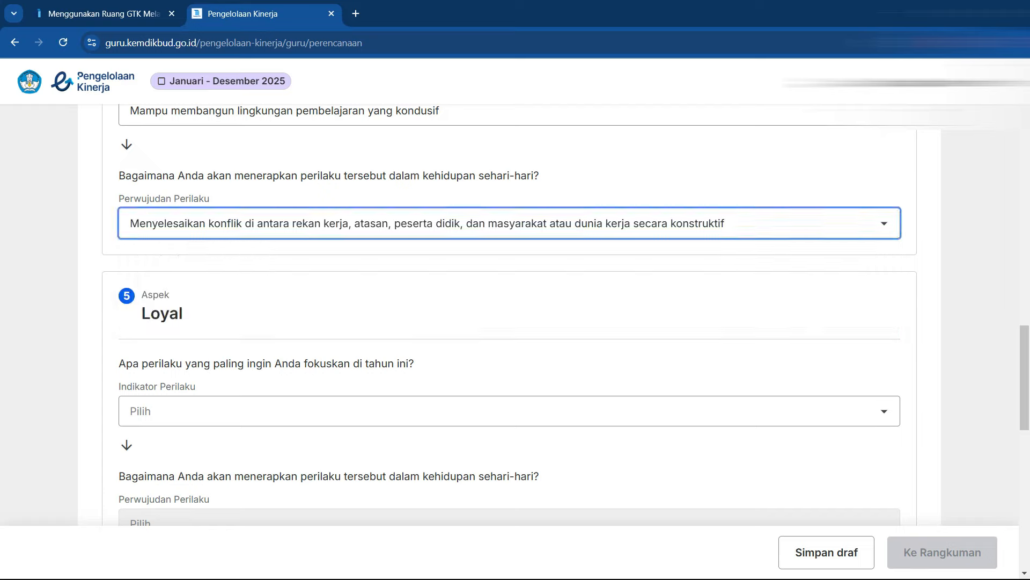
- Set Loyal's indicator to "Memegang teguh moral dan mematuhi peraturan perundang-undangan yang berlaku" and its Perwujudan to "Menyebarkan informasi yang mendukung transformasi pembelajaran"
{"action": "left_click", "coordinate": [376, 417]}
{"action": "scroll", "coordinate": [376, 420], "scroll_direction": "down", "scroll_amount": 1}
{"action": "left_click", "coordinate": [376, 377]}
{"action": "scroll", "coordinate": [376, 377], "scroll_direction": "down", "scroll_amount": 2}
{"action": "left_click", "coordinate": [376, 322]}
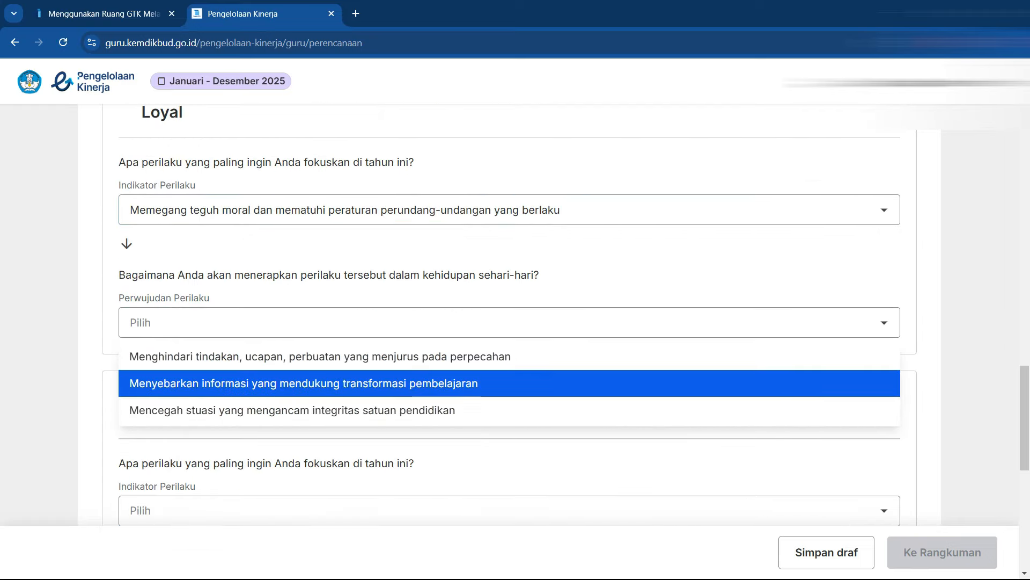
{"action": "left_click", "coordinate": [376, 383]}
- Set Adaptif's indicator to "Berpikir proaktif untuk mengembangkan diri dan warga satuan pendidikan" and its Perwujudan to "Memanfaatkan peluang untuk menghasilkan hal yang lebih baik"
{"action": "scroll", "coordinate": [375, 383], "scroll_direction": "down", "scroll_amount": 3}
{"action": "left_click", "coordinate": [376, 310]}
{"action": "left_click", "coordinate": [376, 397]}
{"action": "scroll", "coordinate": [375, 397], "scroll_direction": "down", "scroll_amount": 3}
{"action": "left_click", "coordinate": [376, 221]}
{"action": "left_click", "coordinate": [376, 308]}
- Set Kolaboratif's indicator to "Bekerja sama secara terbuka..." and its Perwujudan to "Bersinergi dengan peserta didik, rekan sejawat...", and proceed to Rangkuman
{"action": "left_click", "coordinate": [375, 410]}
{"action": "left_click", "coordinate": [376, 492]}
{"action": "scroll", "coordinate": [376, 492], "scroll_direction": "down", "scroll_amount": 2}
{"action": "left_click", "coordinate": [375, 437]}
{"action": "key", "text": "Return"}
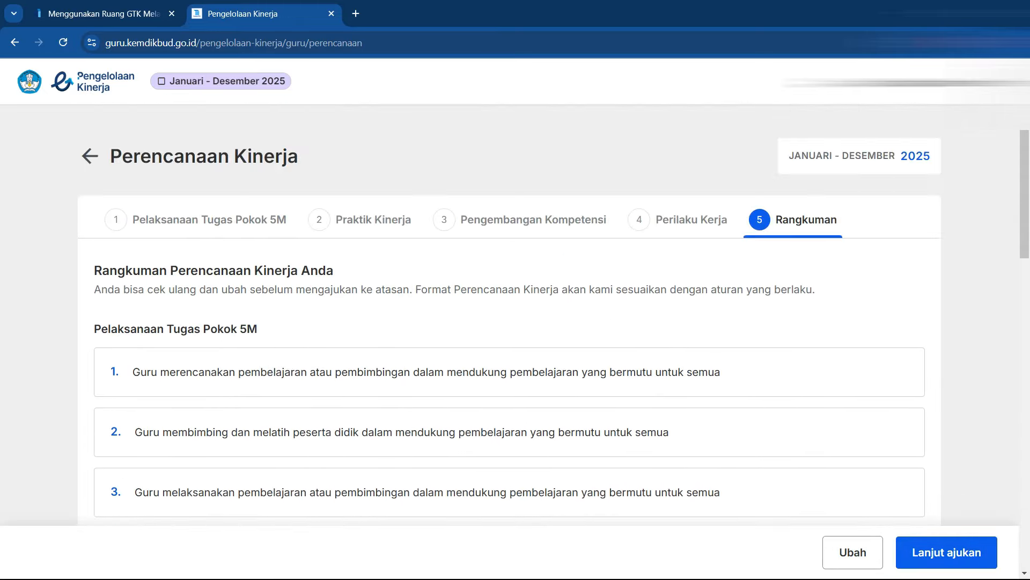
- Review the Rangkuman, submit the teacher's Perencanaan Kinerja to the supervisor, and return to Beranda
{"action": "scroll", "coordinate": [510, 328], "scroll_direction": "down", "scroll_amount": 13}
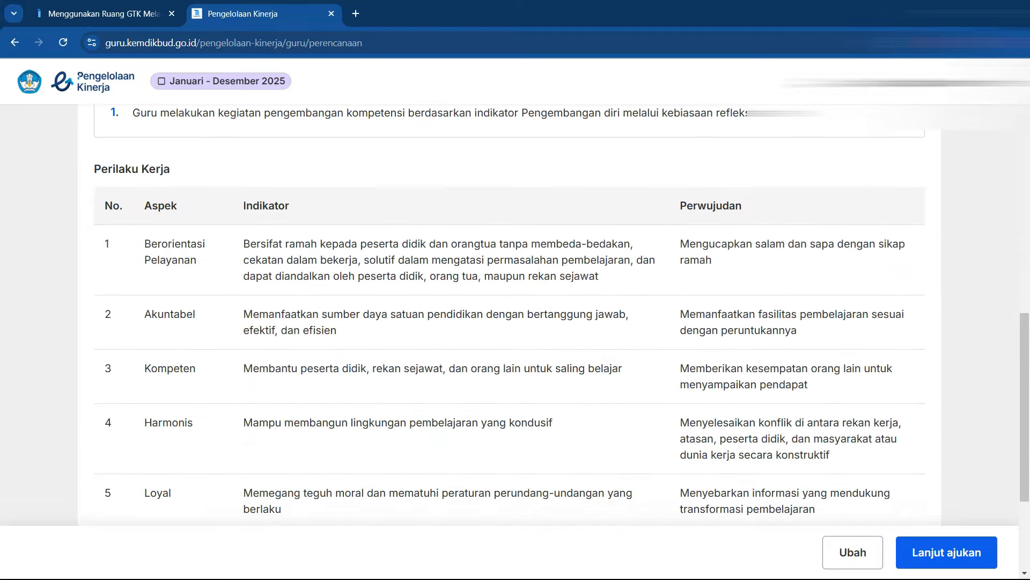
{"action": "scroll", "coordinate": [510, 328], "scroll_direction": "down", "scroll_amount": 3}
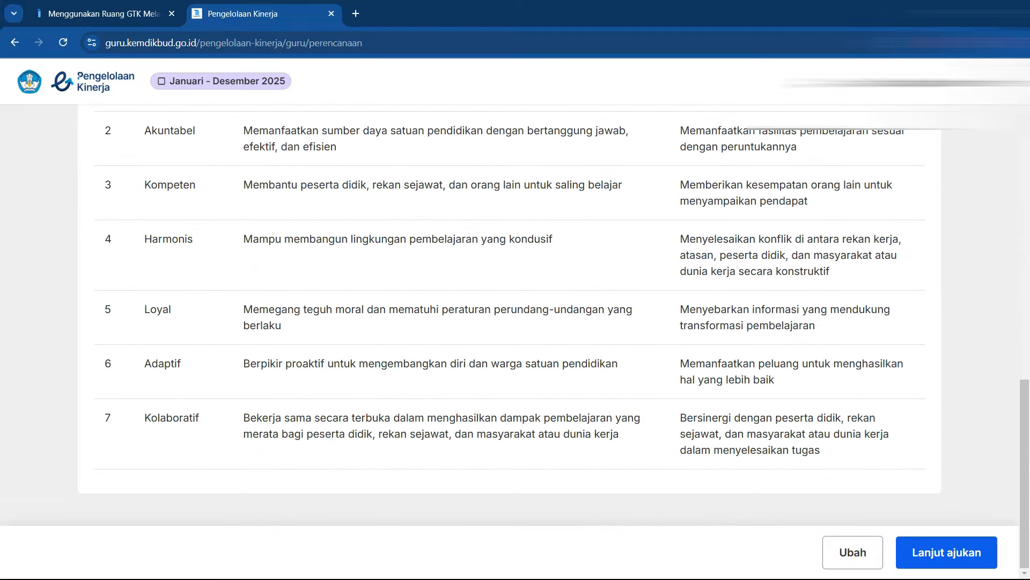
{"action": "scroll", "coordinate": [510, 328], "scroll_direction": "up", "scroll_amount": 15}
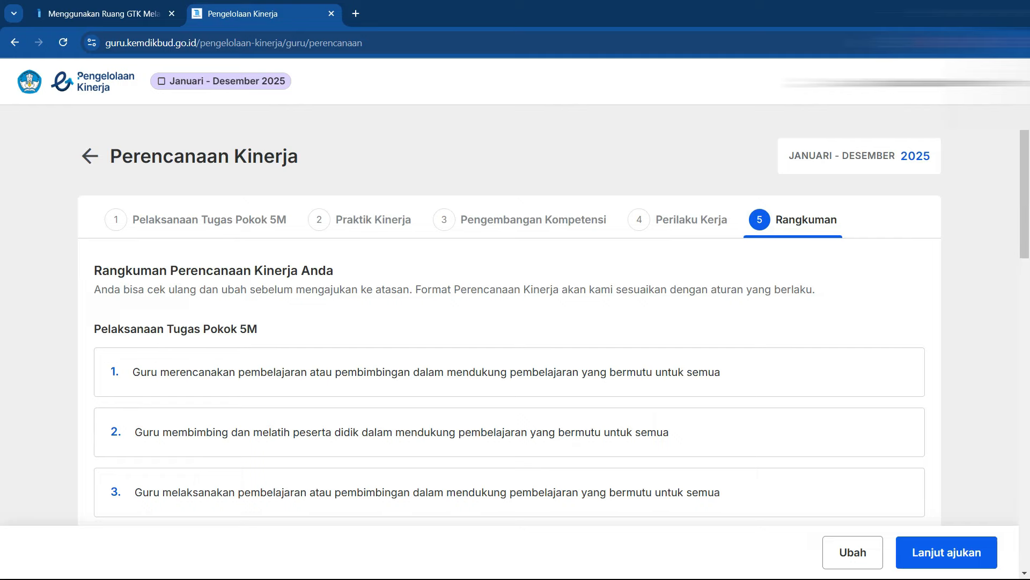
{"action": "scroll", "coordinate": [510, 327], "scroll_direction": "down", "scroll_amount": 4}
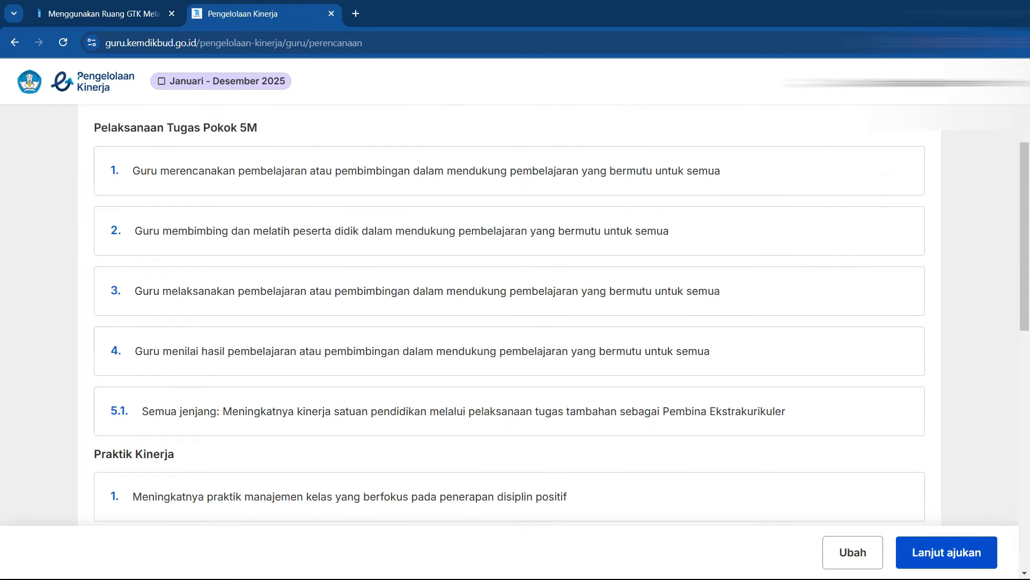
{"action": "left_click", "coordinate": [946, 552]}
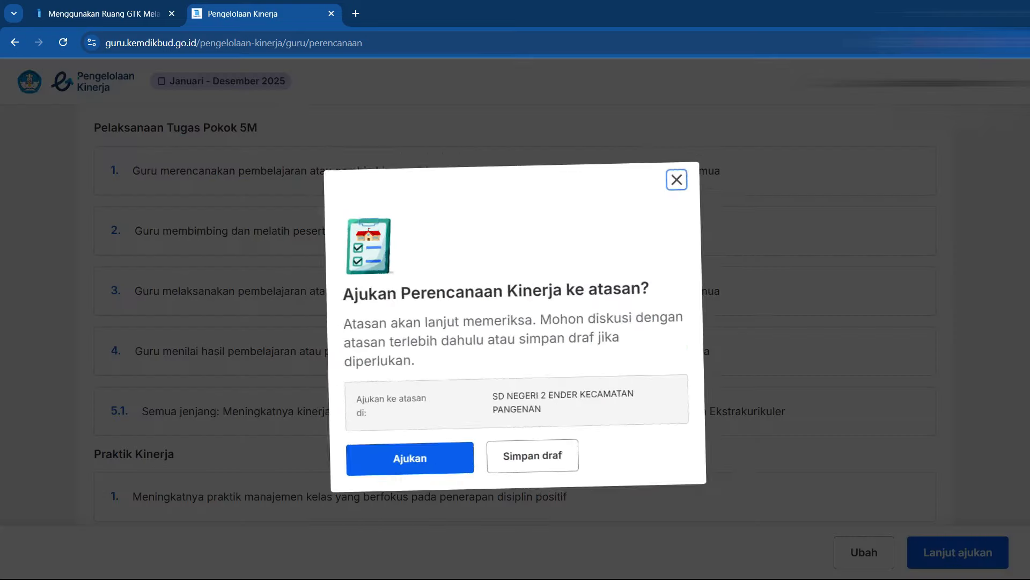
{"action": "left_click", "coordinate": [407, 455]}
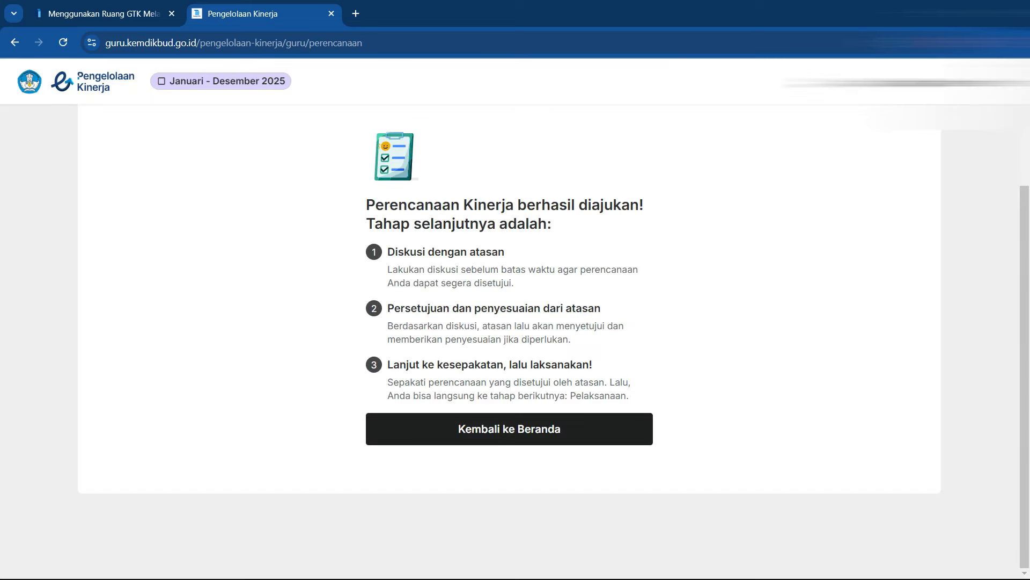
{"action": "left_click", "coordinate": [509, 429]}
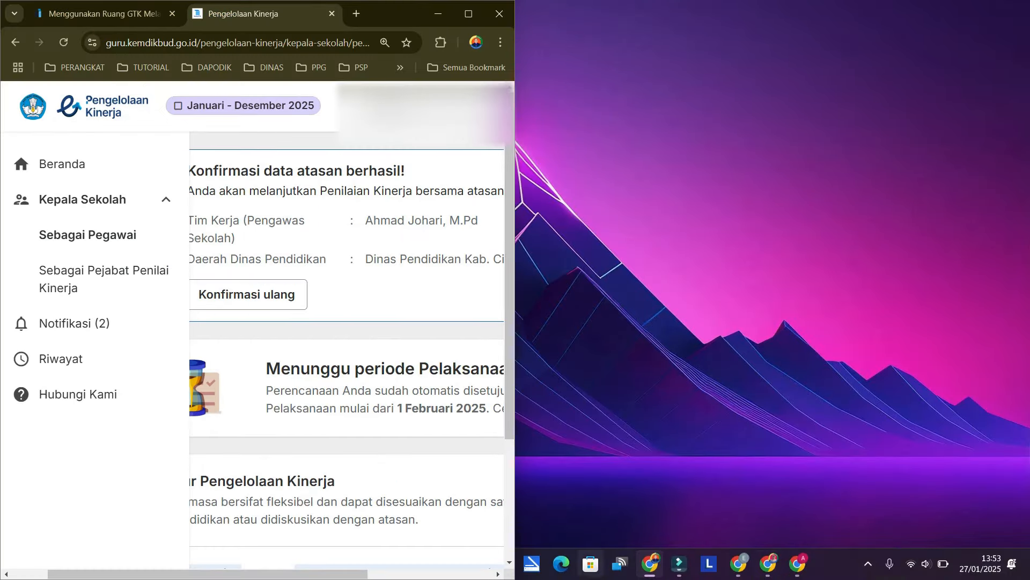
- Switch to the principal's browser window, refresh the Sebagai Pejabat Penilai Kinerja page, and open the school's Perencanaan Guru list
{"action": "left_click", "coordinate": [768, 564]}
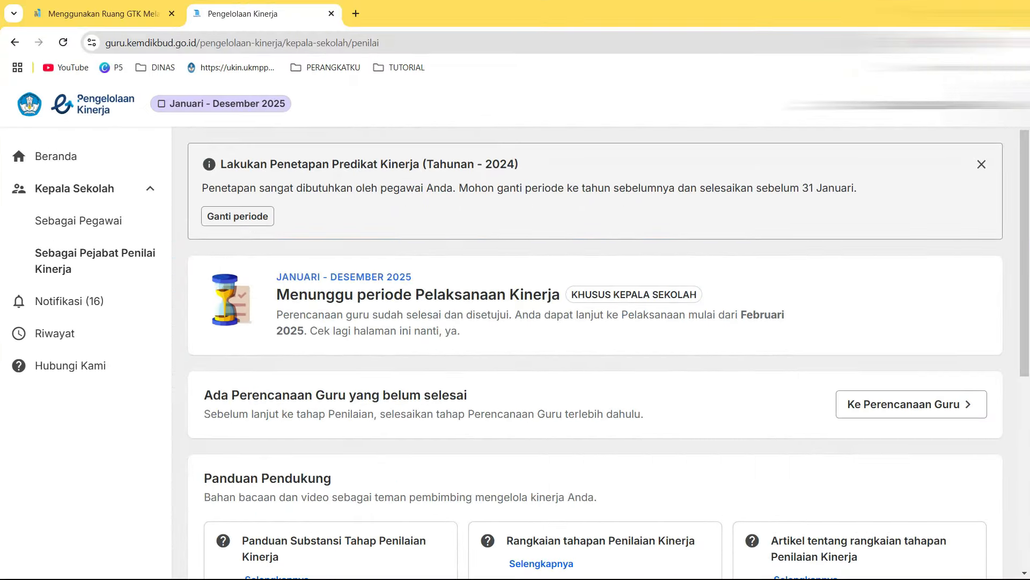
{"action": "left_click", "coordinate": [63, 43]}
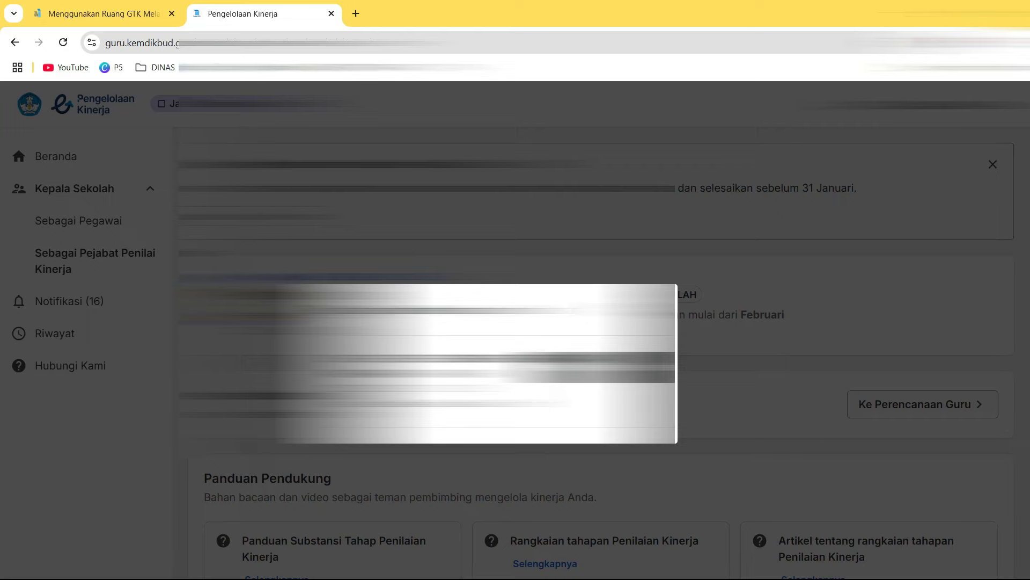
{"action": "left_click", "coordinate": [626, 367]}
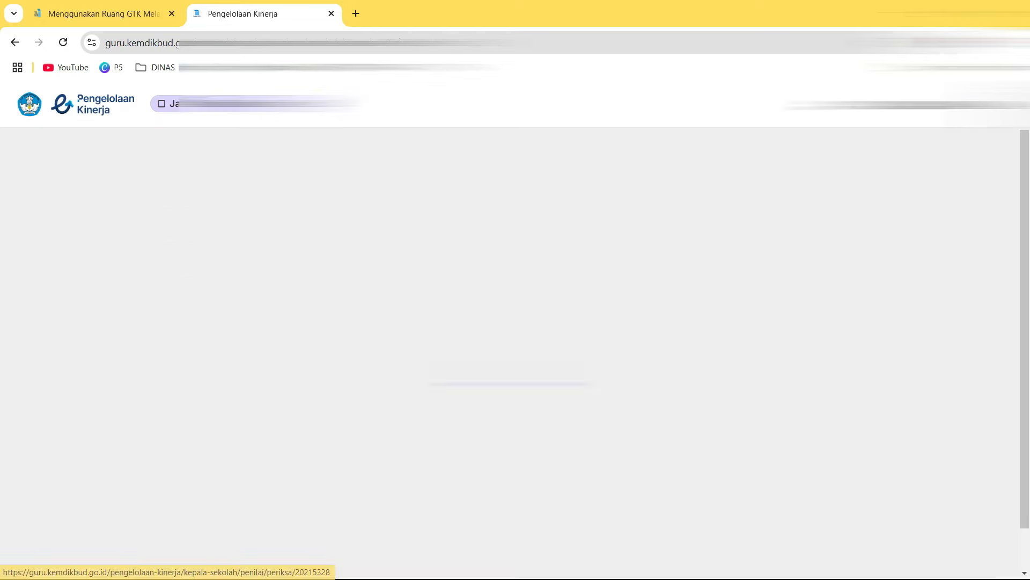
- Open the teacher's submission marked Perlu disetujui and review its sections from Pelaksanaan Tugas Pokok 5M through Perilaku Kerja, up to Persetujuan
{"action": "scroll", "coordinate": [625, 368], "scroll_direction": "down", "scroll_amount": 5}
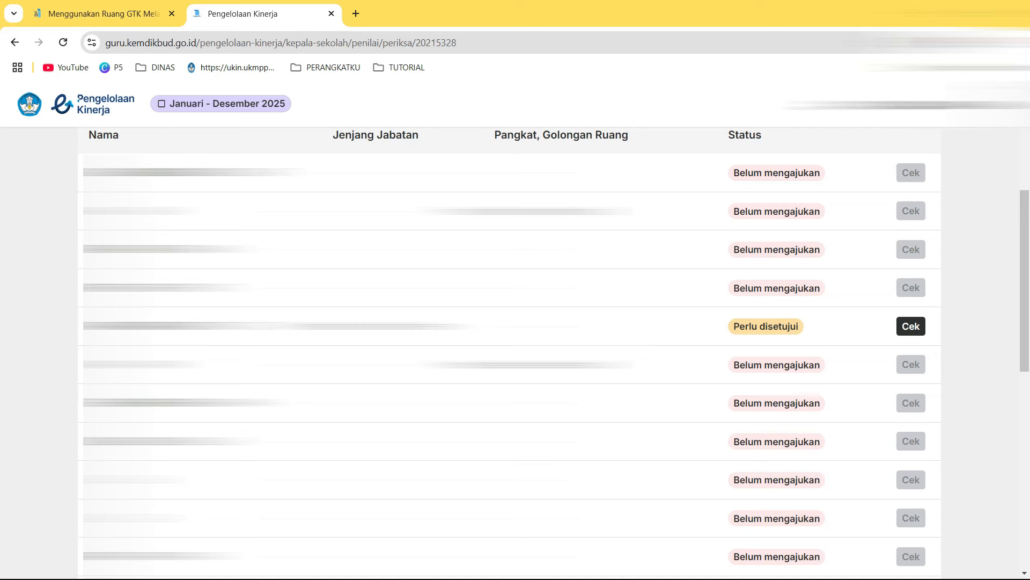
{"action": "left_click", "coordinate": [911, 326]}
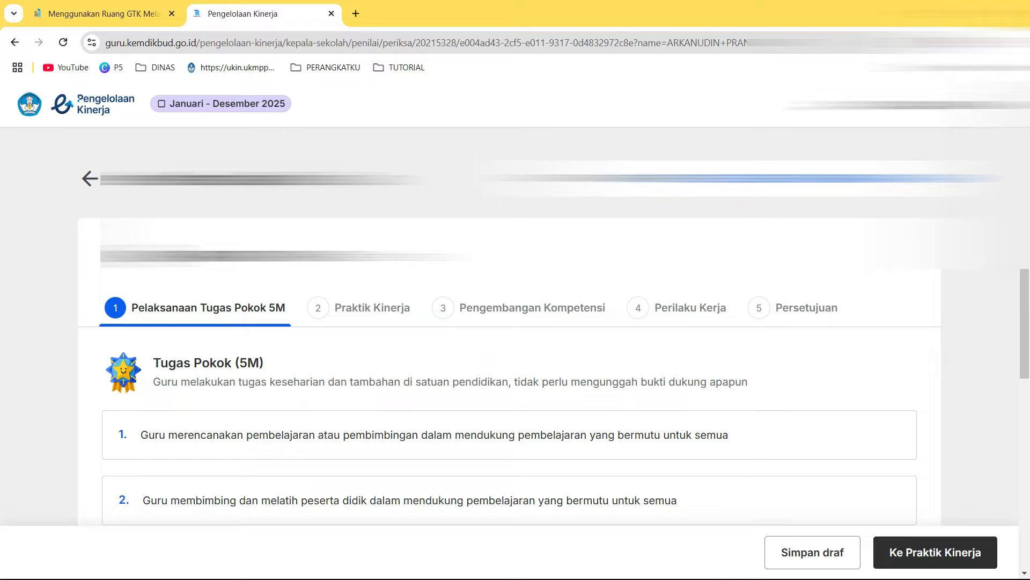
{"action": "scroll", "coordinate": [510, 322], "scroll_direction": "down", "scroll_amount": 6}
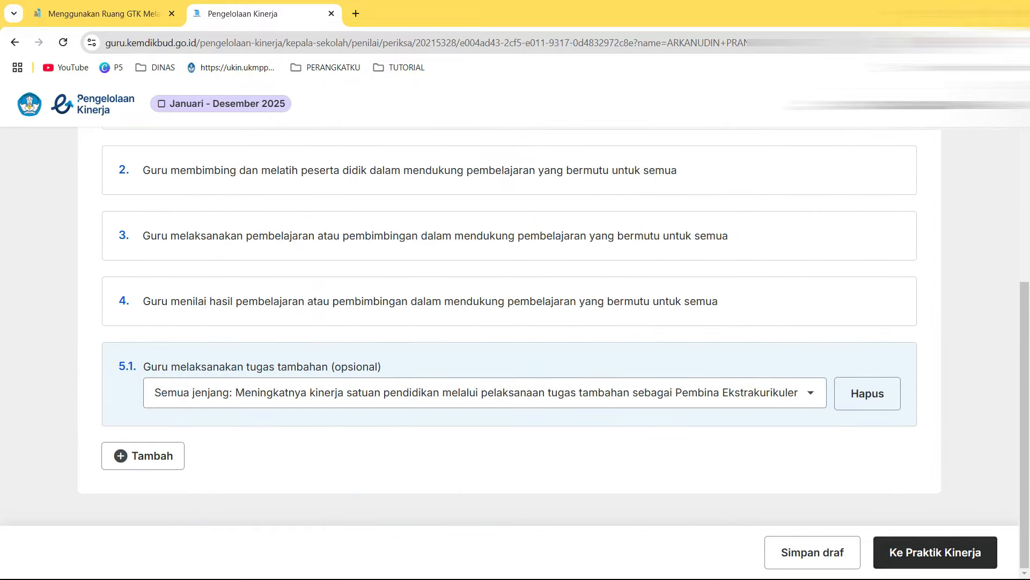
{"action": "left_click", "coordinate": [936, 552]}
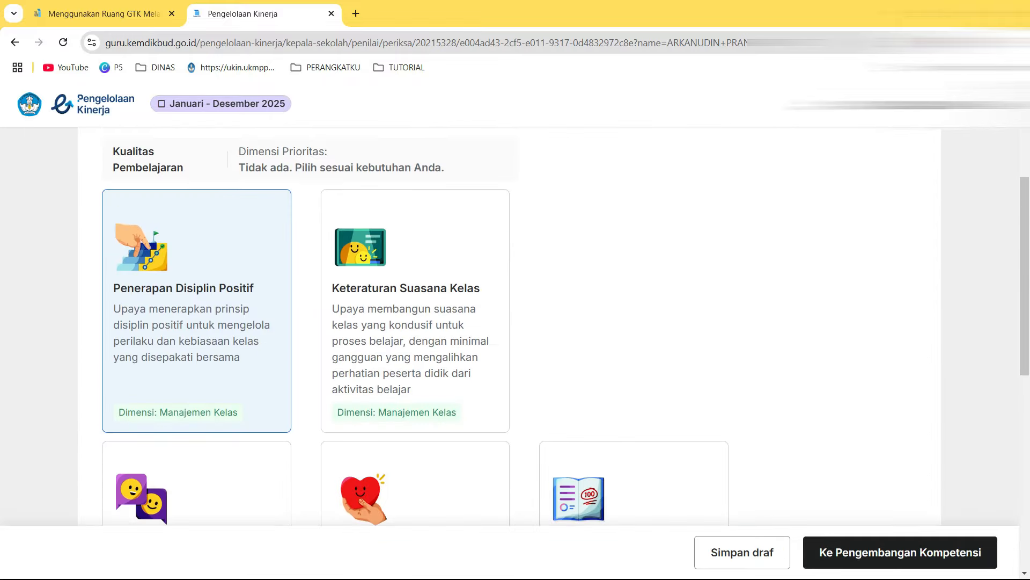
{"action": "left_click", "coordinate": [900, 552]}
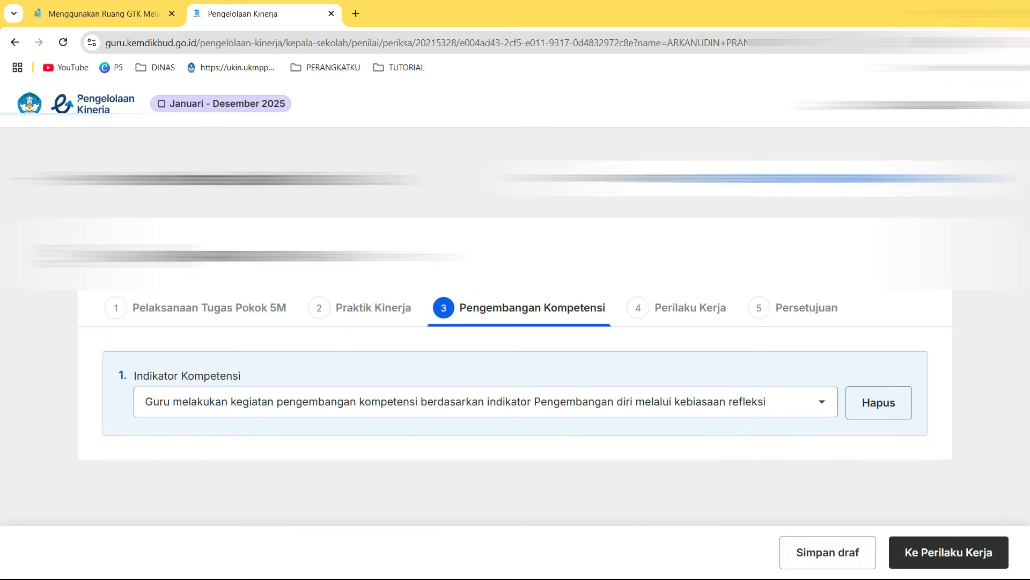
{"action": "left_click", "coordinate": [948, 552]}
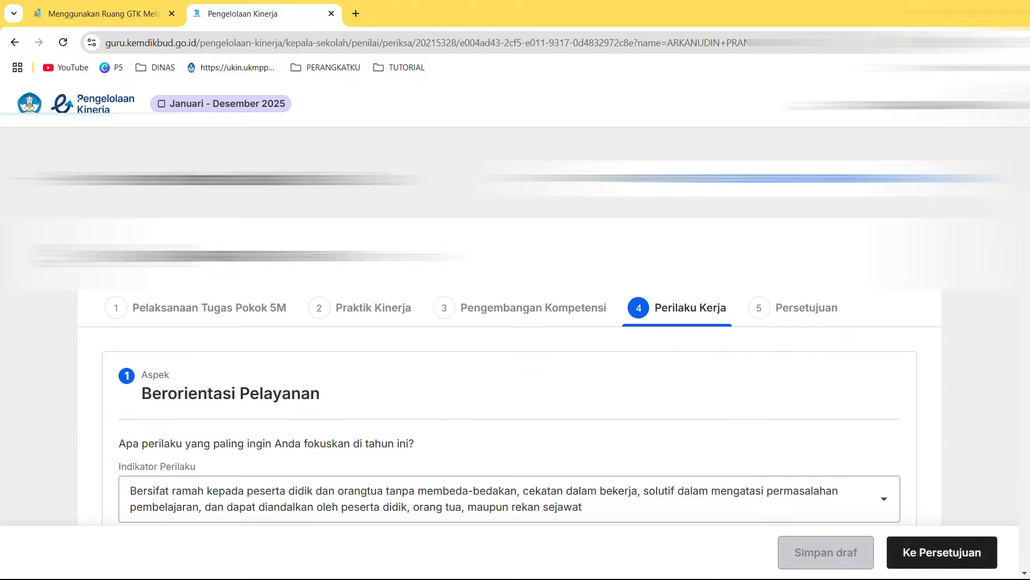
{"action": "scroll", "coordinate": [515, 323], "scroll_direction": "down", "scroll_amount": 20}
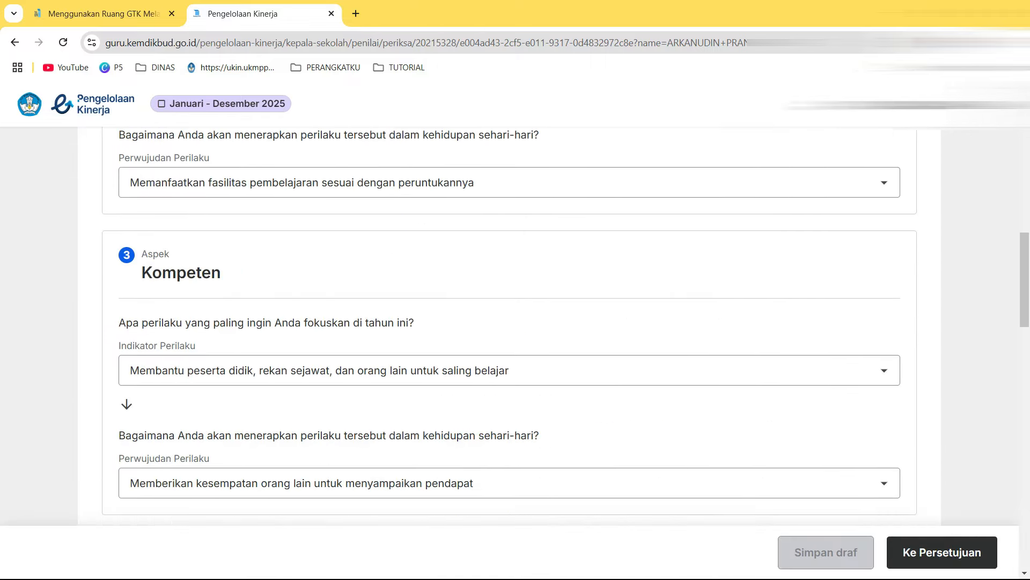
{"action": "scroll", "coordinate": [516, 322], "scroll_direction": "down", "scroll_amount": 5}
{"action": "left_click", "coordinate": [942, 553]}
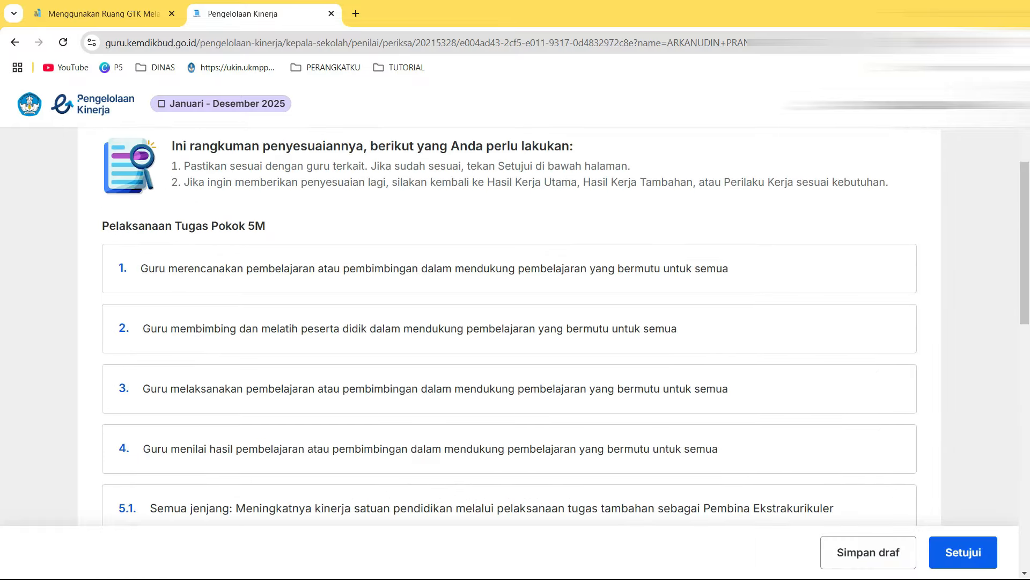
- Review the Persetujuan summary, approve the teacher's Perencanaan Kinerja, and check its status in the teacher list
{"action": "scroll", "coordinate": [515, 322], "scroll_direction": "down", "scroll_amount": 15}
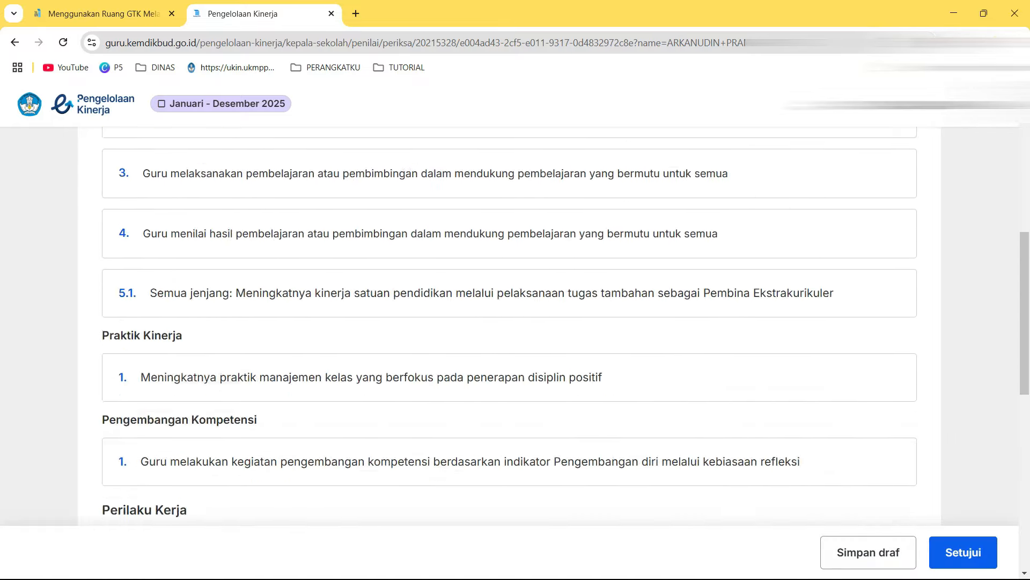
{"action": "scroll", "coordinate": [515, 322], "scroll_direction": "down", "scroll_amount": 3}
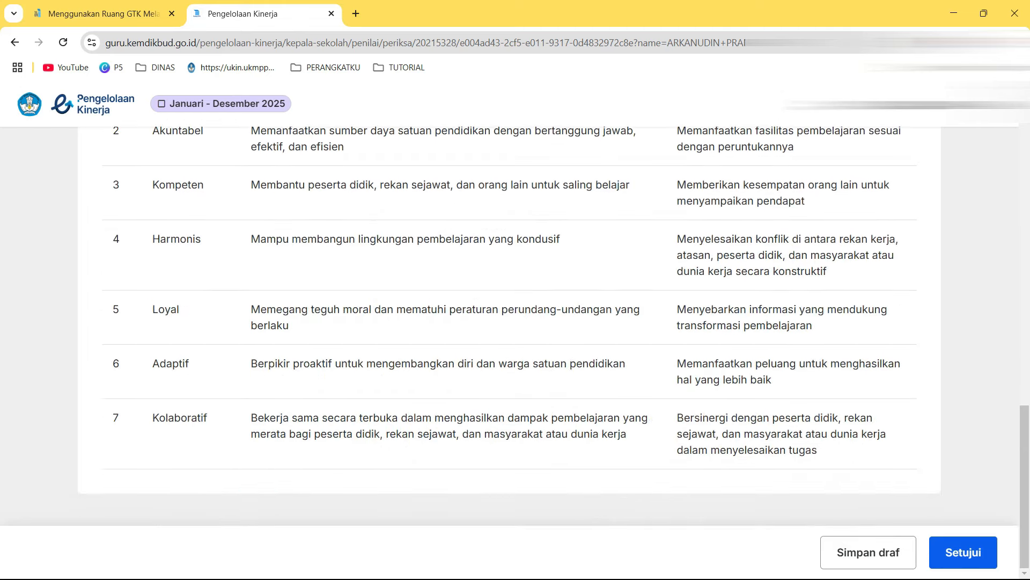
{"action": "left_click", "coordinate": [964, 552]}
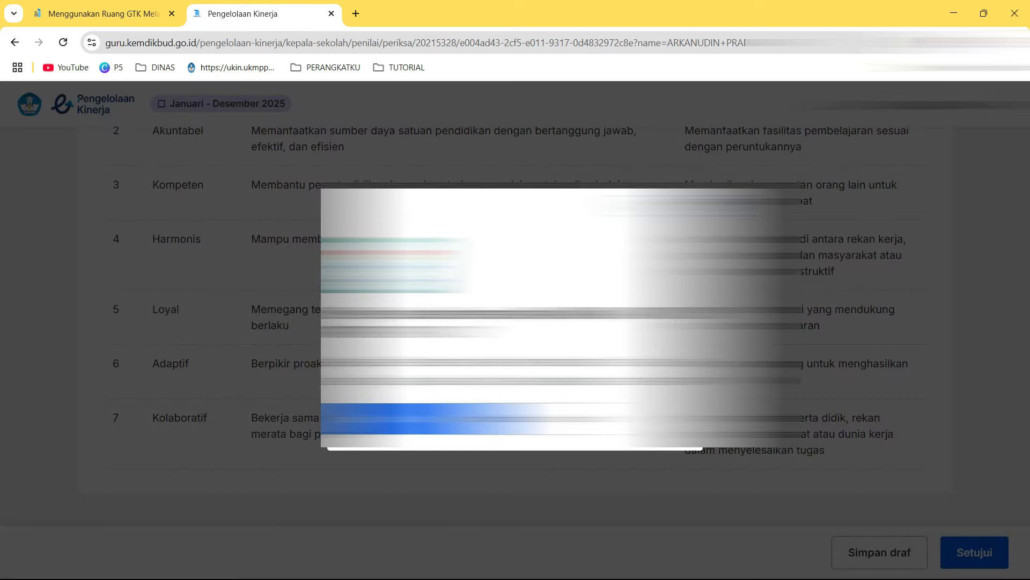
{"action": "left_click", "coordinate": [426, 418]}
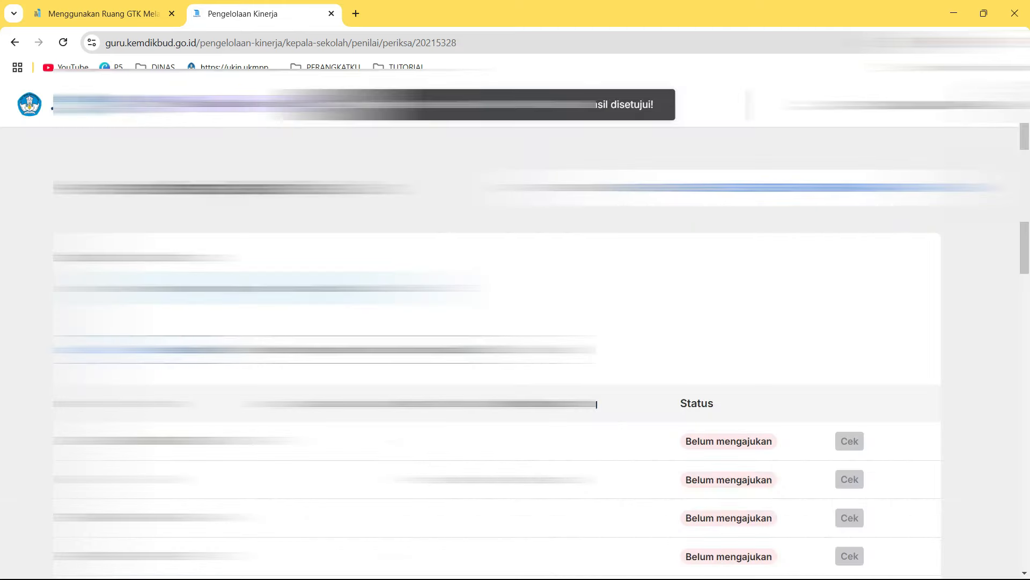
{"action": "scroll", "coordinate": [597, 403], "scroll_direction": "down", "scroll_amount": 5}
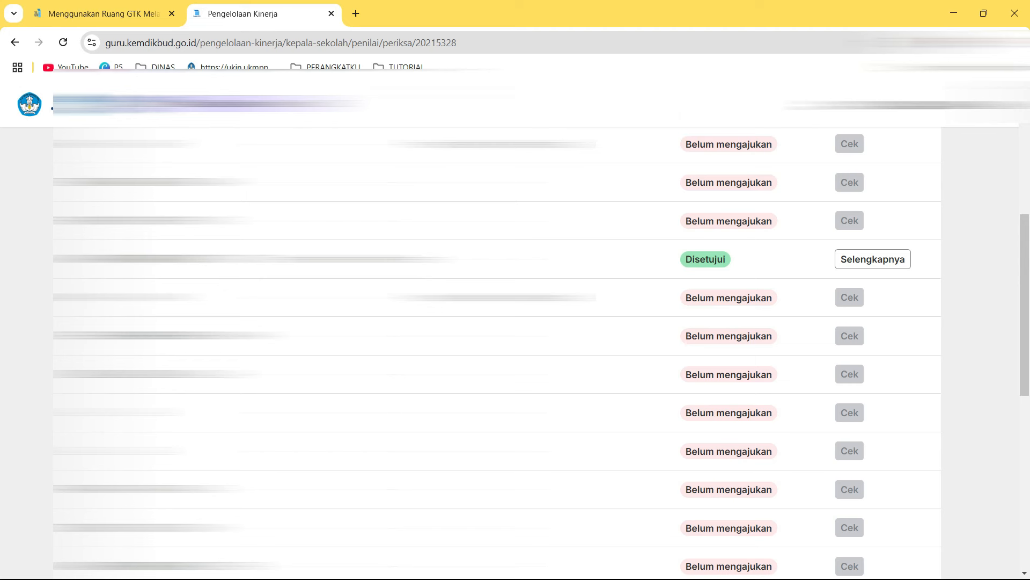
{"action": "scroll", "coordinate": [515, 349], "scroll_direction": "up", "scroll_amount": 5}
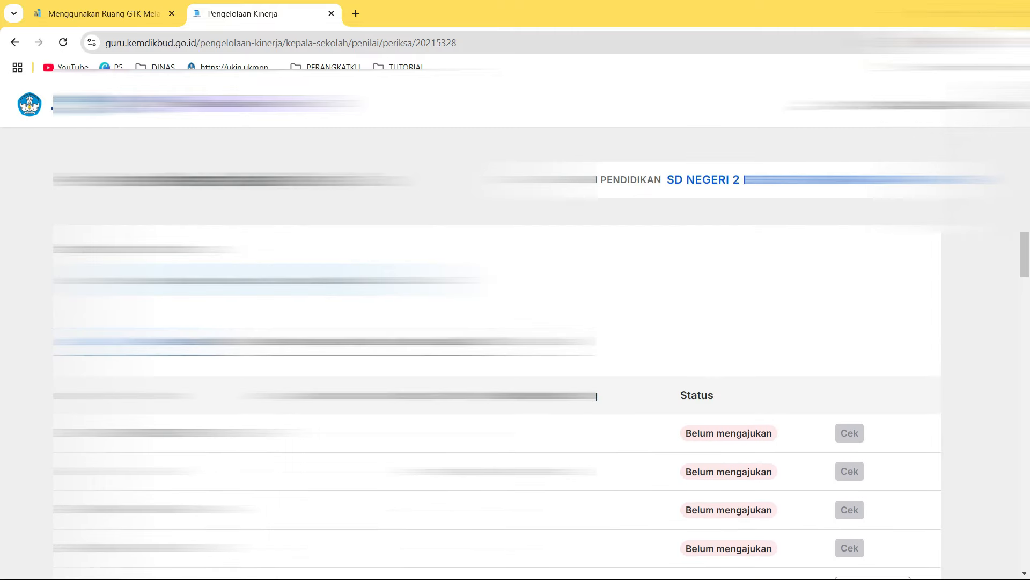